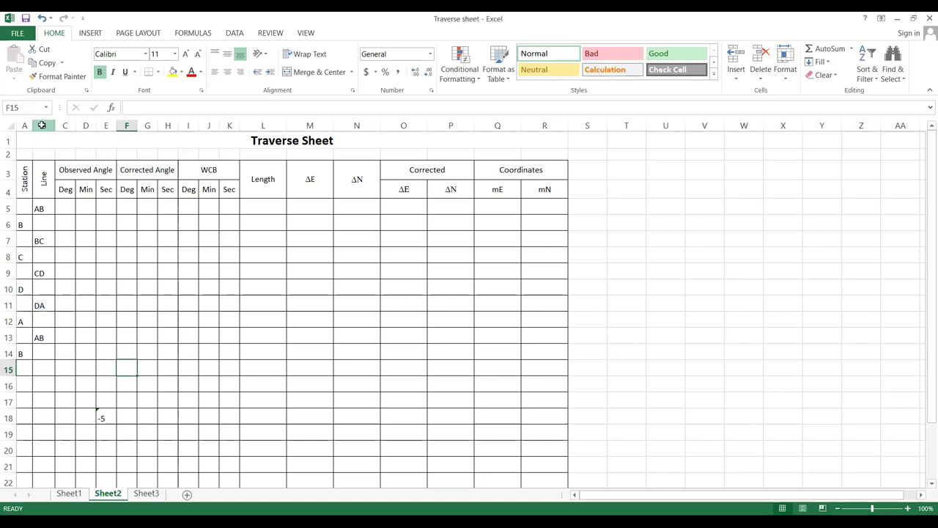
# Hide column B, which holds the Line entries of the traverse sheet
pyautogui.click(43, 125)
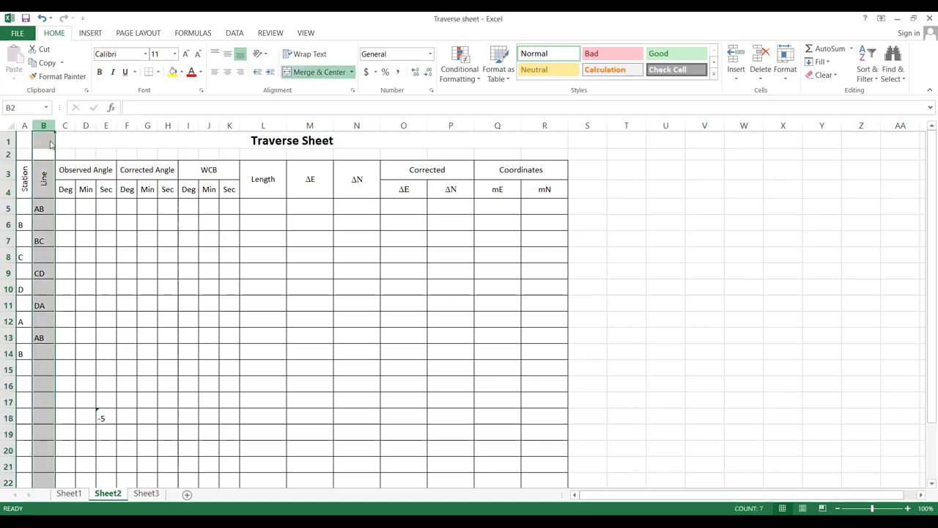
pyautogui.rightClick(43, 125)
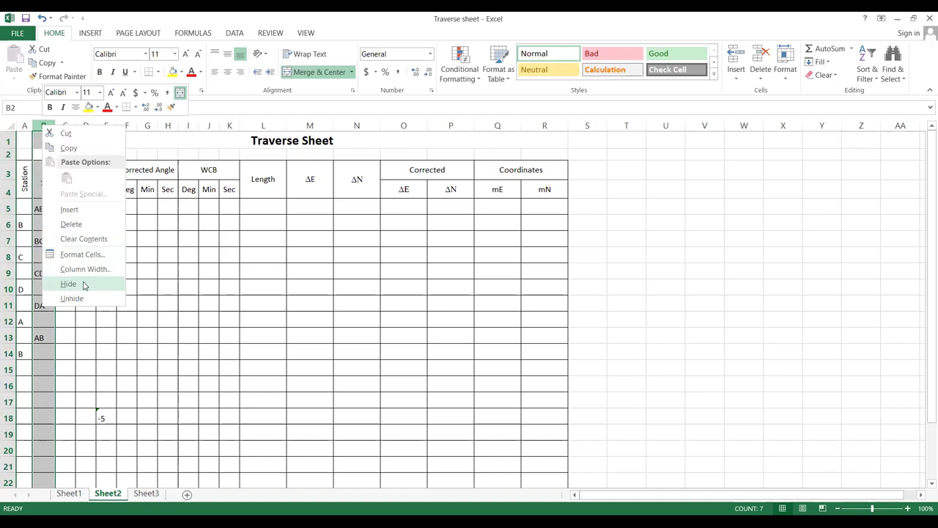
pyautogui.press('h')
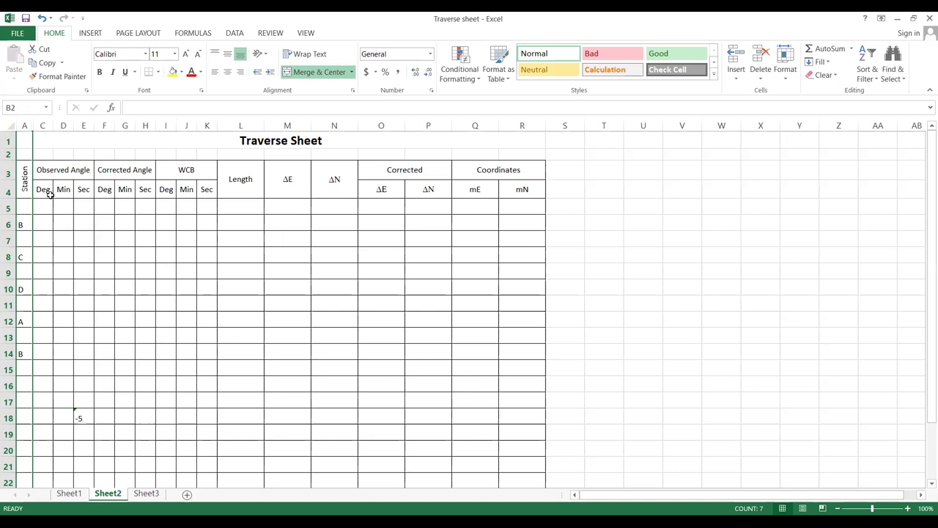
# Unhide the Line column between columns A and C
pyautogui.moveTo(27, 124); pyautogui.dragTo(25, 126)
pyautogui.click(32, 126)
pyautogui.rightClick(42, 126)
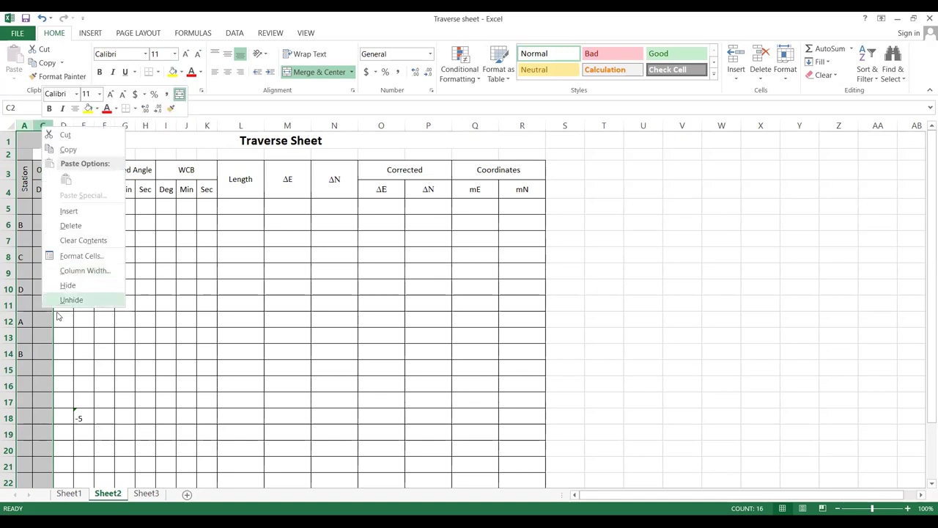
pyautogui.click(72, 299)
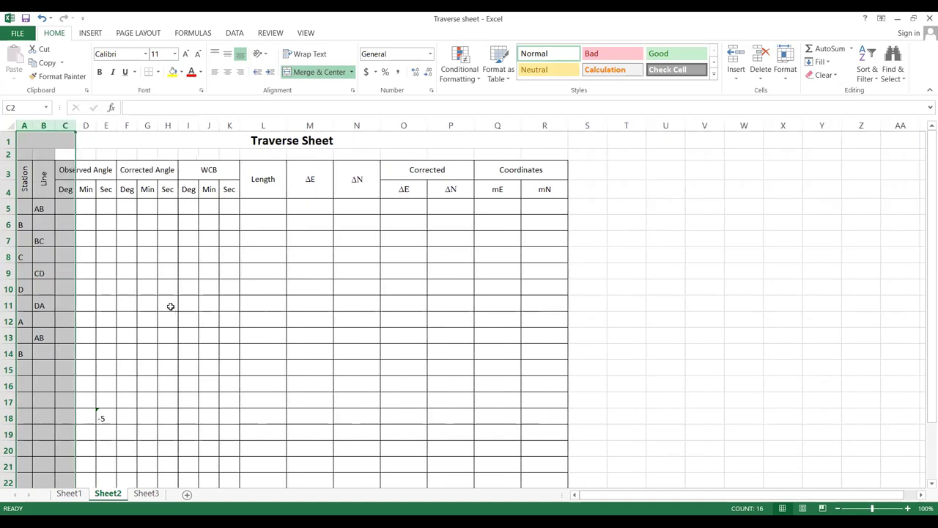
pyautogui.click(170, 304)
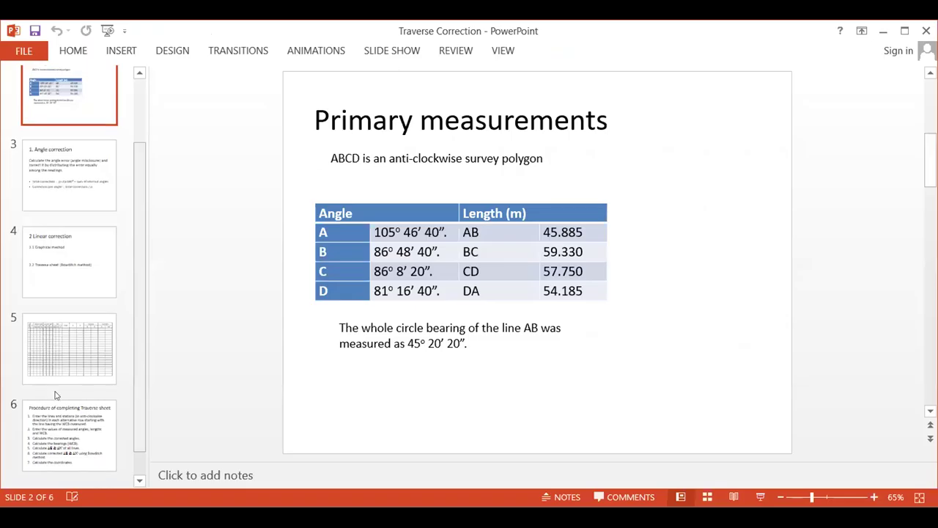
# Review the PowerPoint slide on the procedure of completing the traverse sheet and switch back to the Excel workbook
pyautogui.click(59, 425)
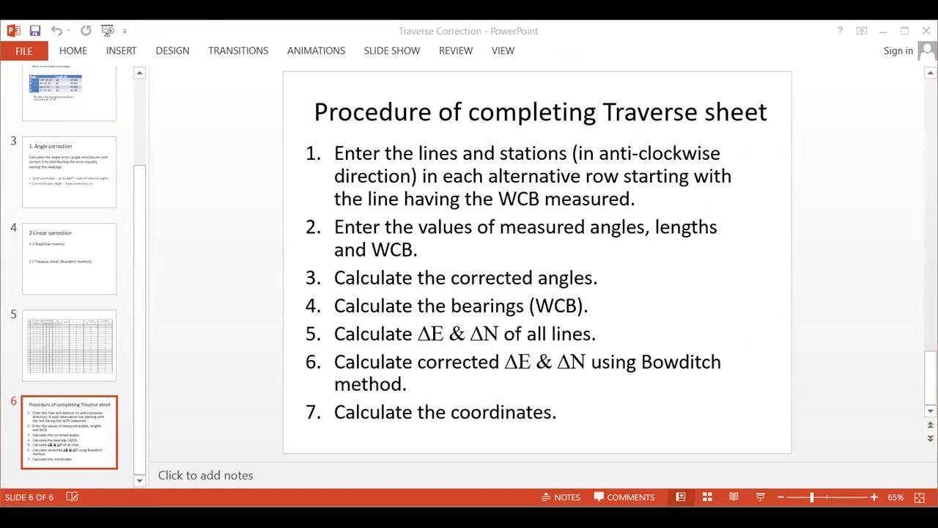
pyautogui.hotkey('alt', 'Tab')
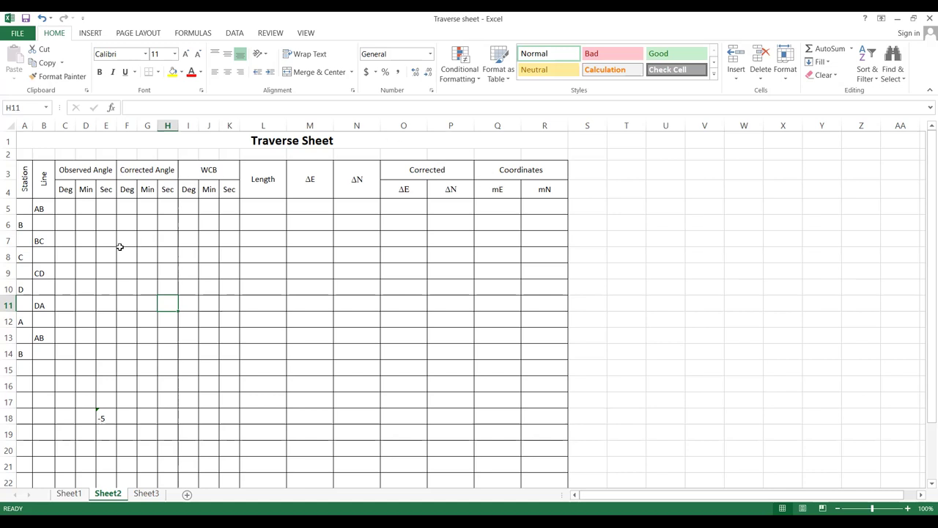
# Enter station B's observed angle in row 6 as 86 degrees, 48 minutes and 40 seconds
pyautogui.click(71, 223)
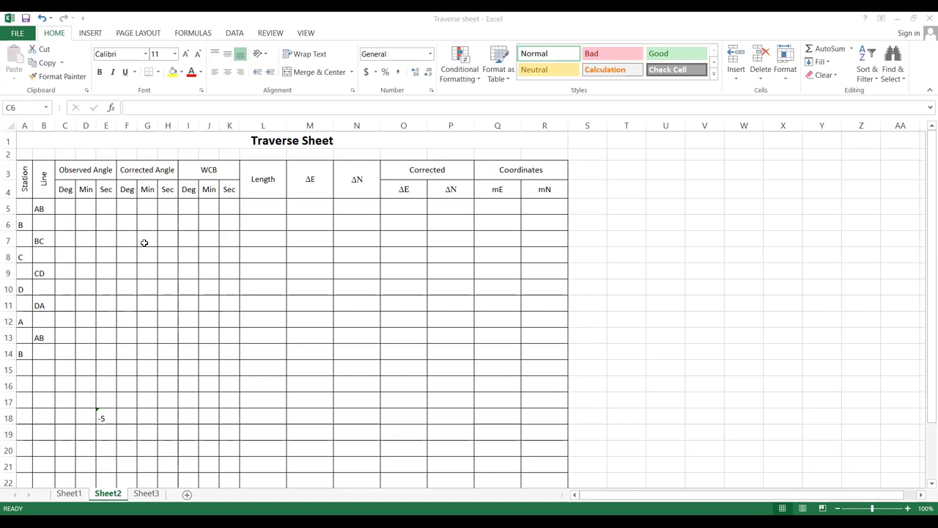
pyautogui.click(63, 228)
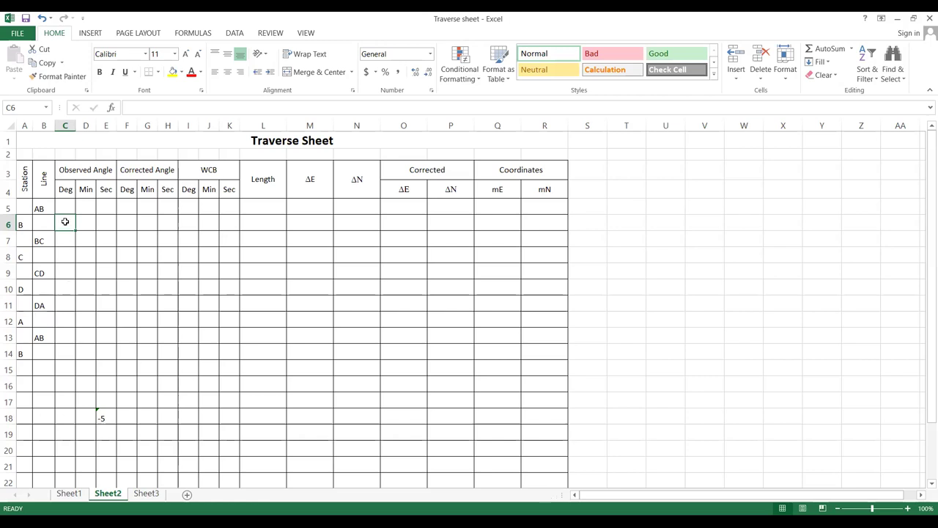
pyautogui.write('86')
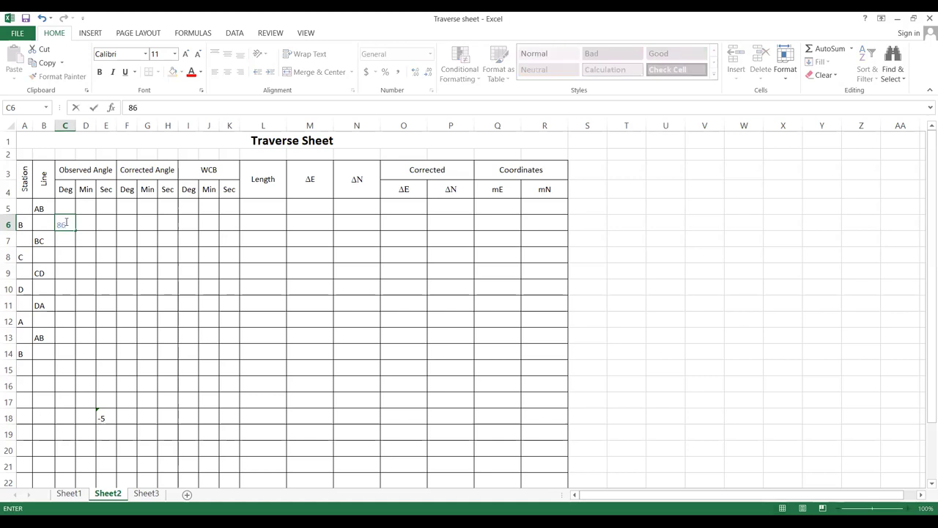
pyautogui.press('Tab')
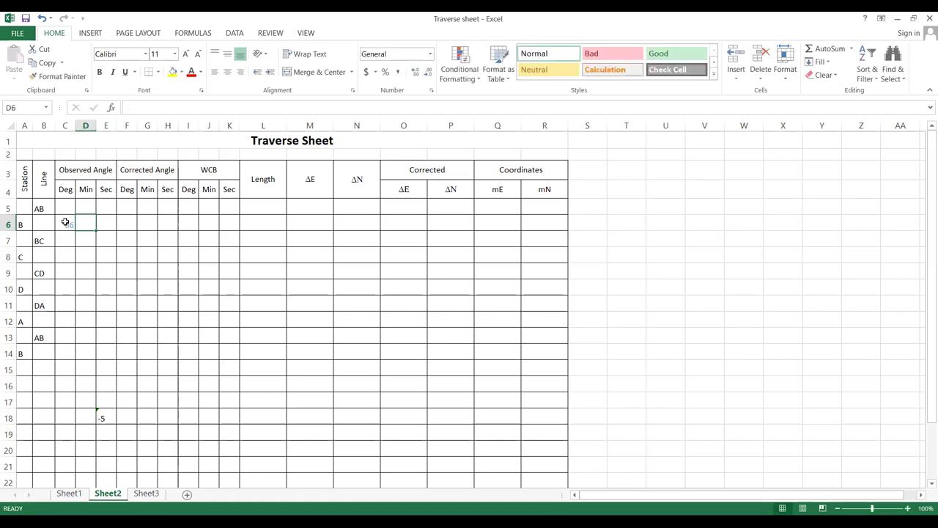
pyautogui.write('48')
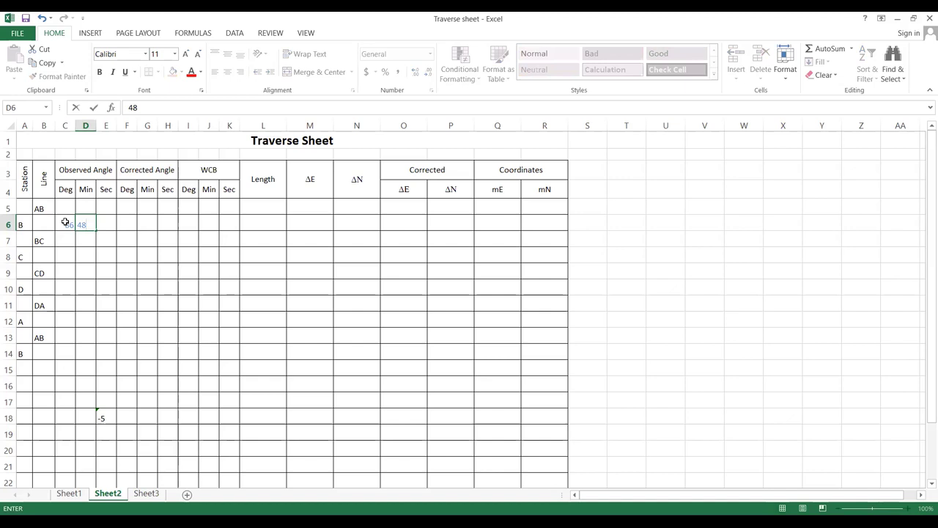
pyautogui.press('Tab')
pyautogui.write('40')
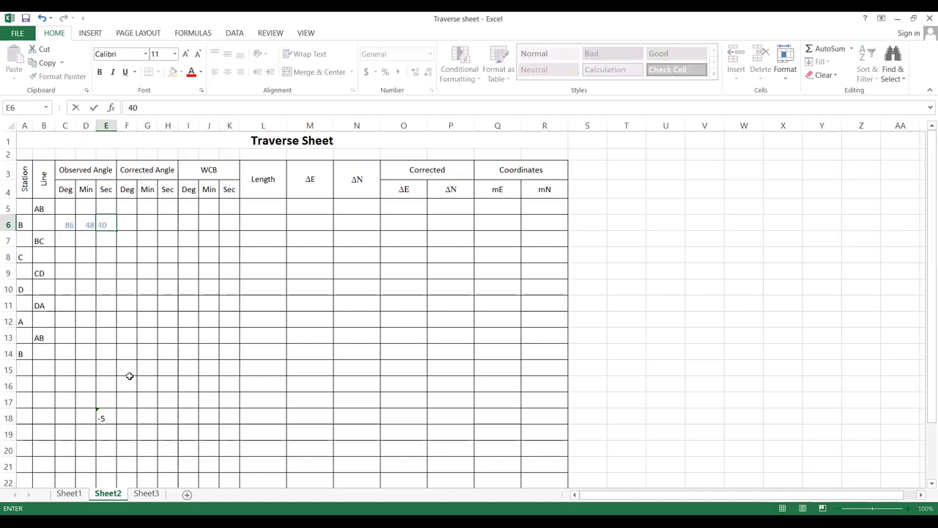
pyautogui.moveTo(129, 379); pyautogui.dragTo(129, 373)
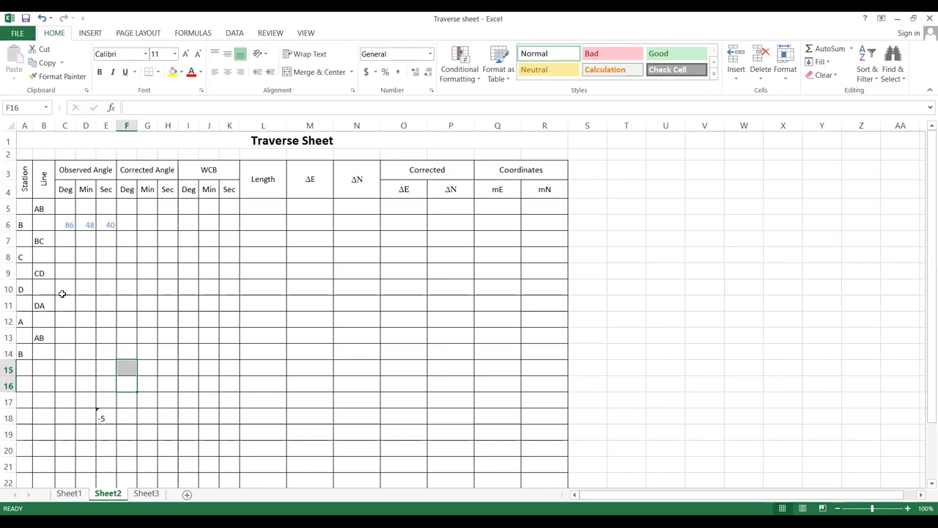
# Copy the observed angles in C6:E12 of Sheet1 and paste them into Sheet2 starting at cell C8
pyautogui.click(70, 493)
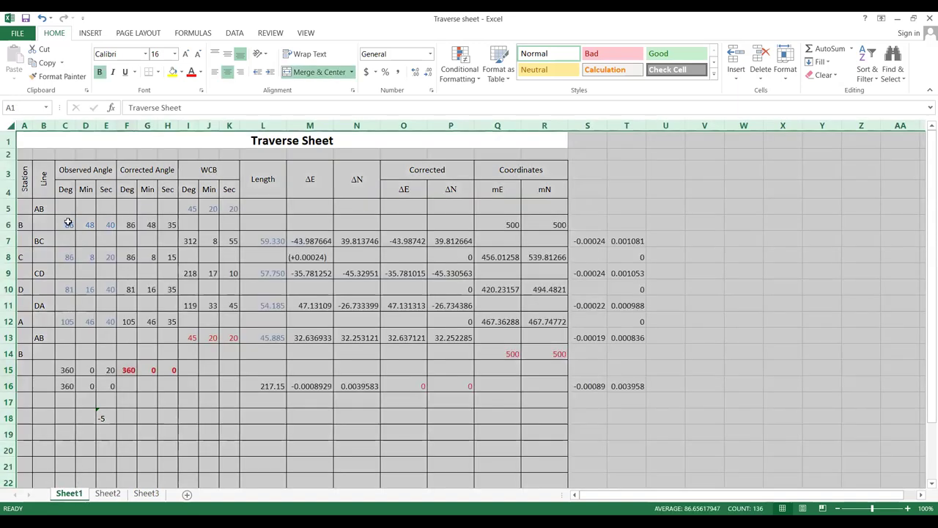
pyautogui.moveTo(68, 222); pyautogui.dragTo(103, 320)
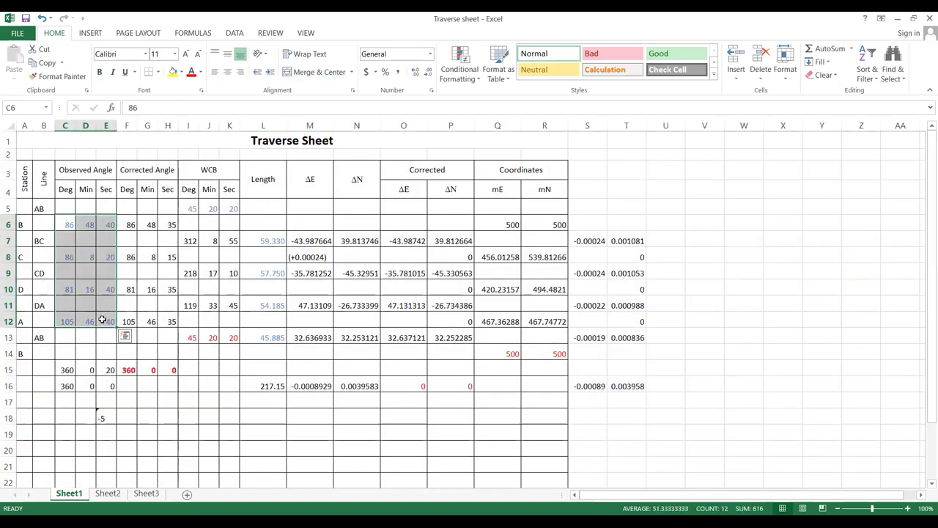
pyautogui.hotkey('ctrl', 'c')
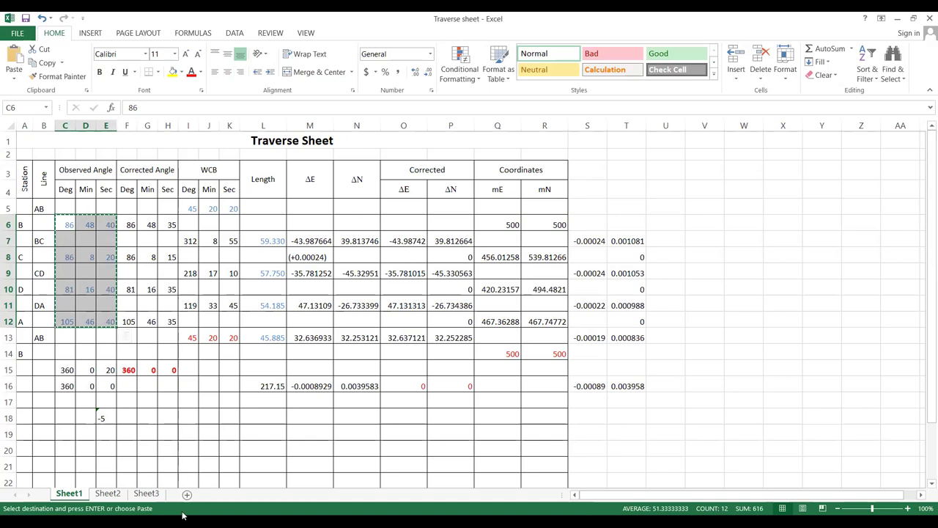
pyautogui.click(107, 493)
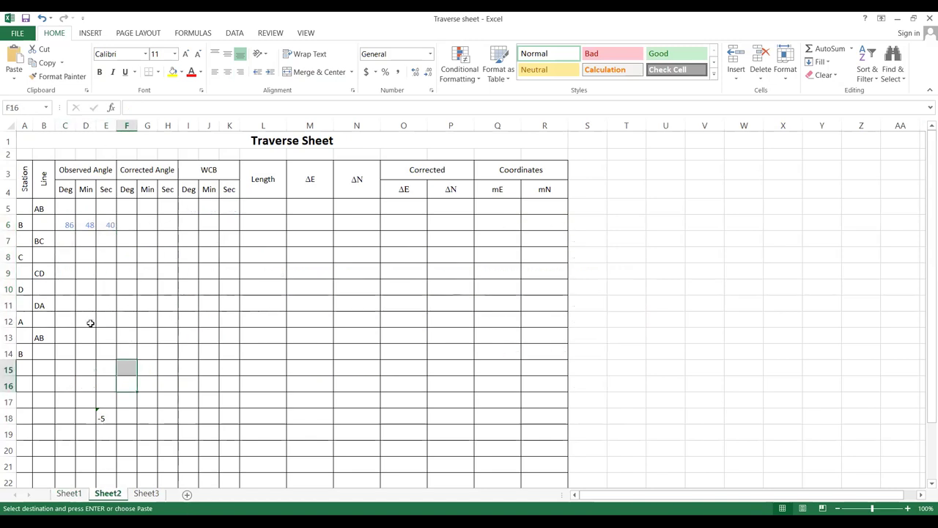
pyautogui.click(69, 257)
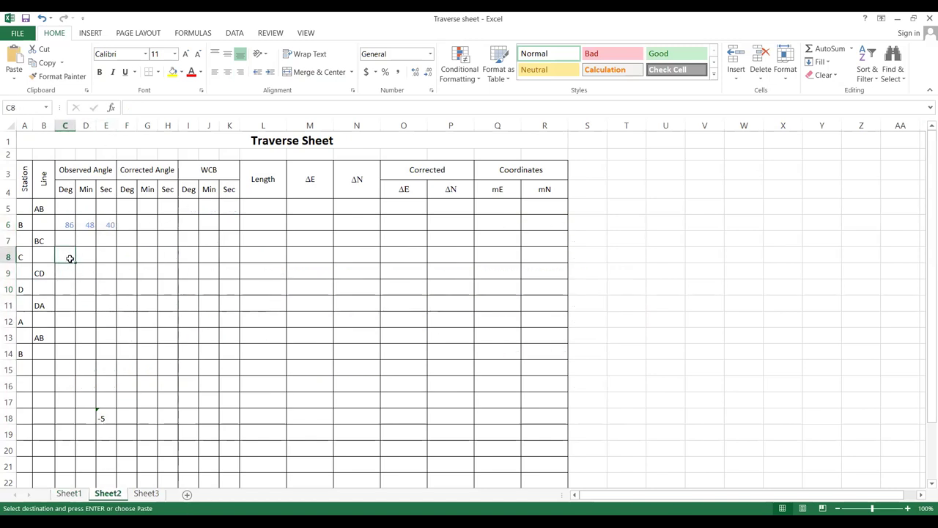
pyautogui.hotkey('ctrl', 'v')
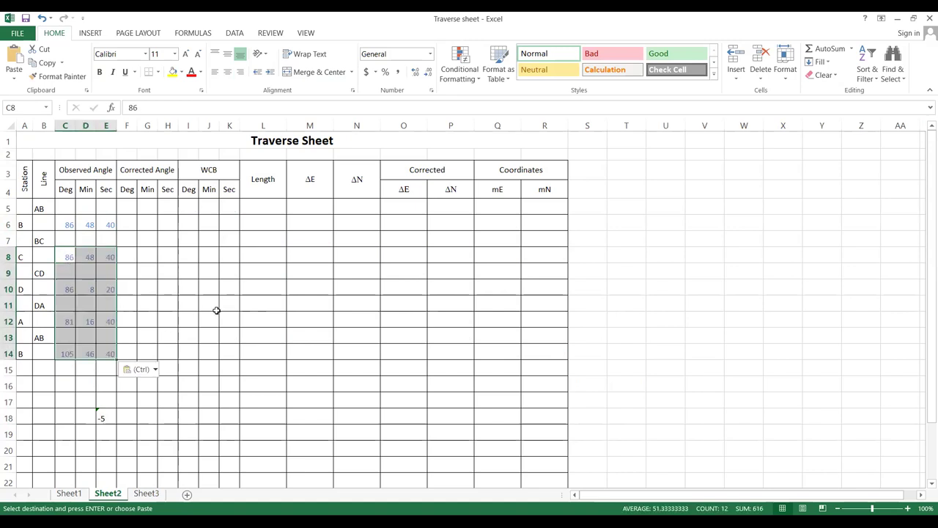
# Paste the observed angles again starting at C6 and clear the surplus values in C14:E14
pyautogui.click(66, 224)
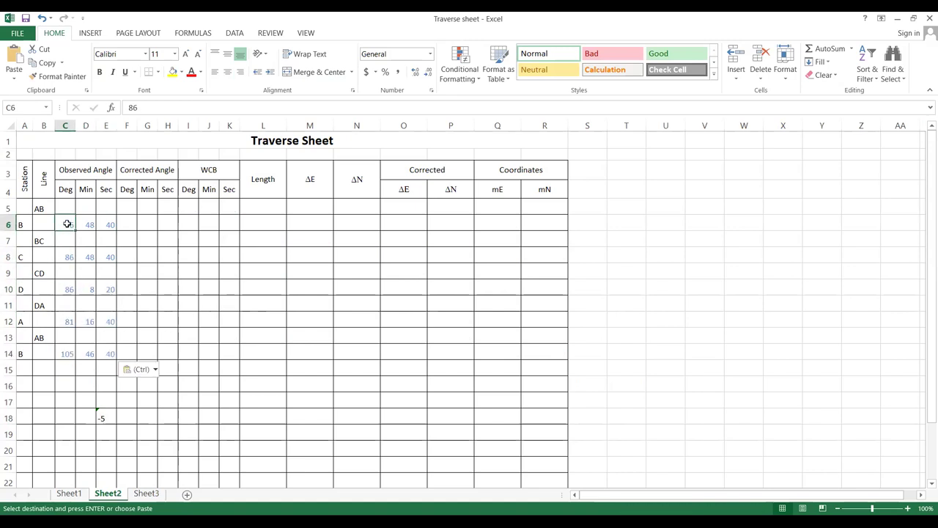
pyautogui.hotkey('ctrl', 'v')
pyautogui.moveTo(67, 354); pyautogui.dragTo(103, 353)
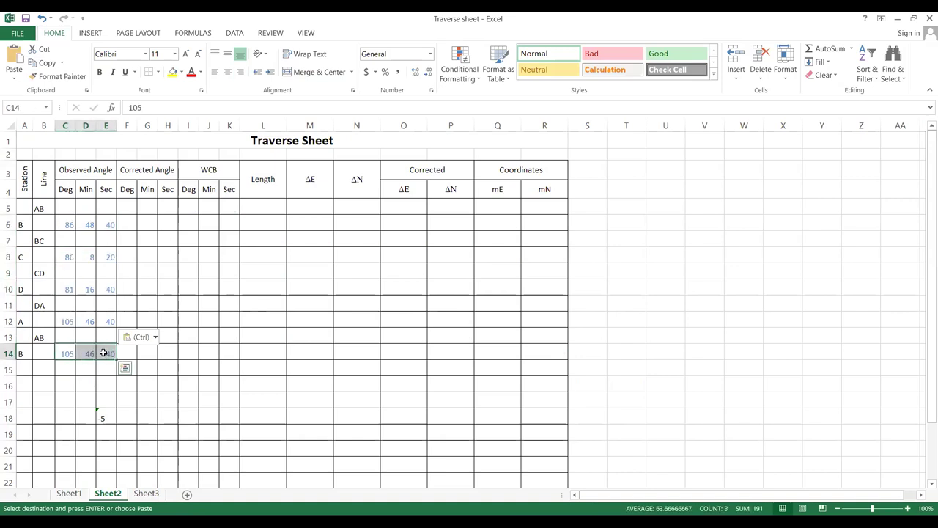
pyautogui.press('Delete')
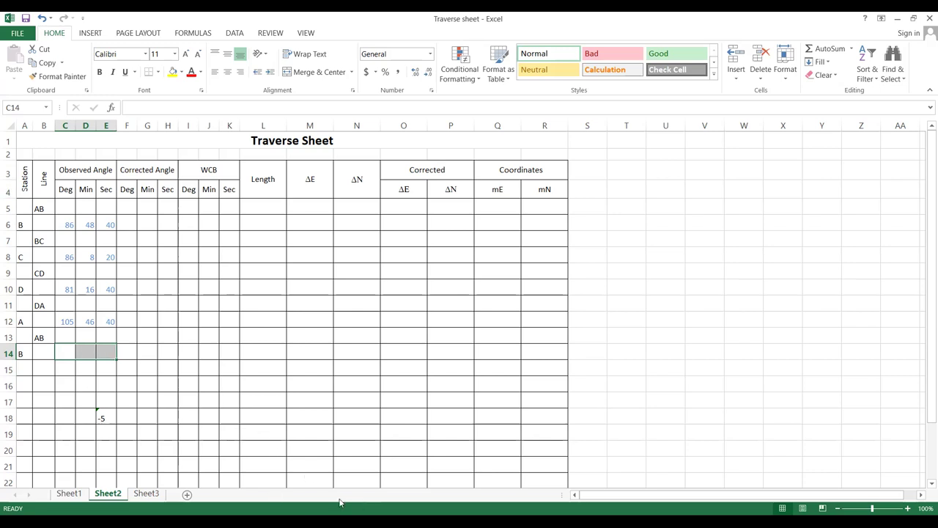
# Copy the line lengths in L7:L13 of Sheet1 to the same cells of Sheet2
pyautogui.click(61, 498)
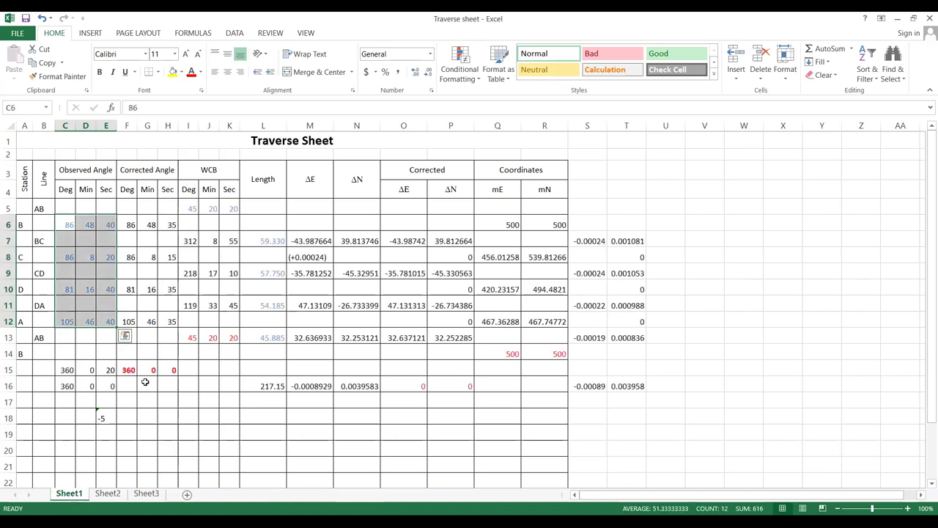
pyautogui.moveTo(266, 240); pyautogui.dragTo(261, 335)
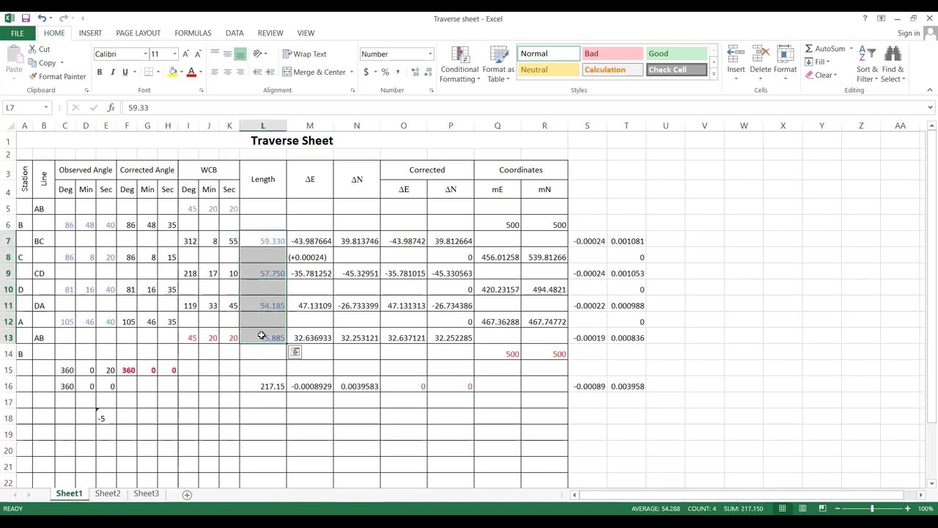
pyautogui.hotkey('ctrl', 'c')
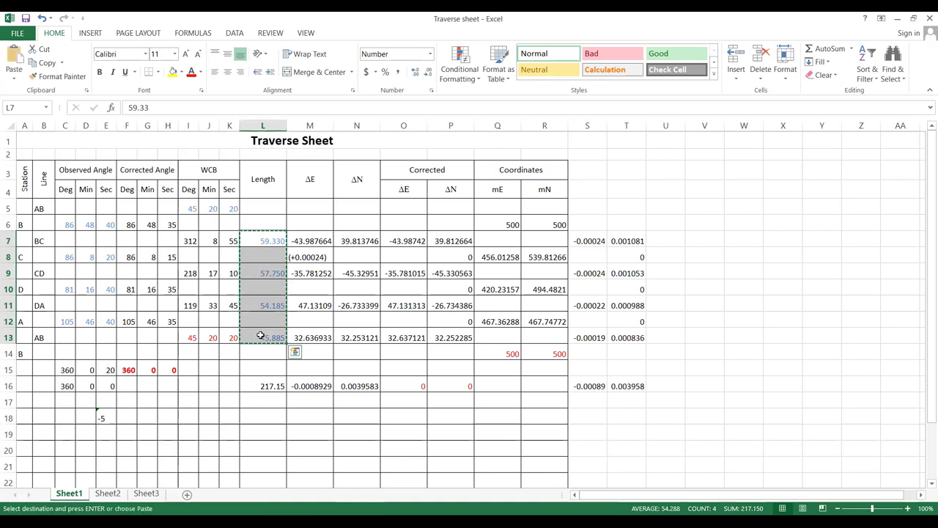
pyautogui.click(108, 493)
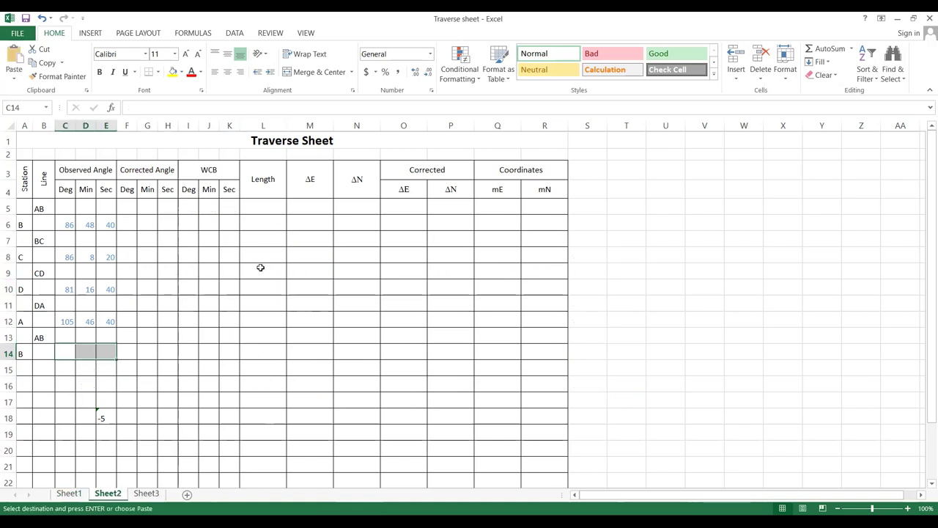
pyautogui.click(267, 240)
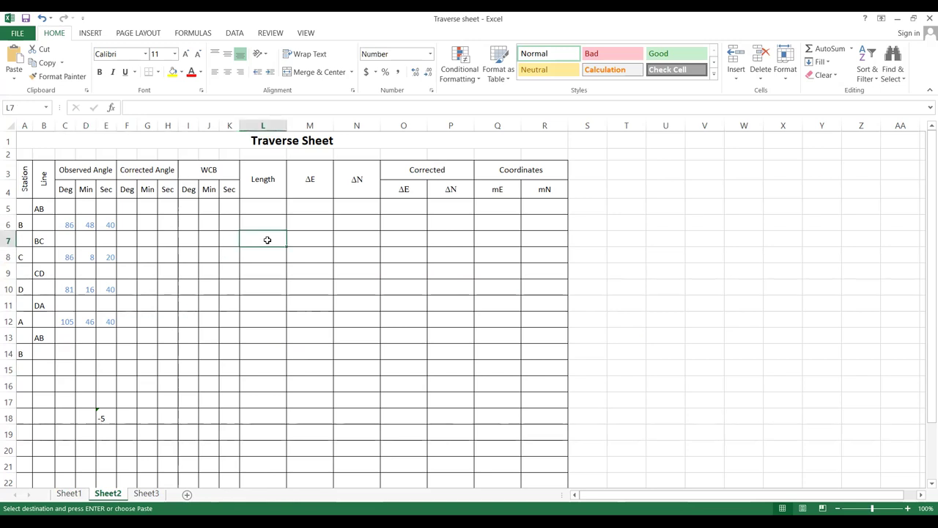
pyautogui.hotkey('ctrl', 'v')
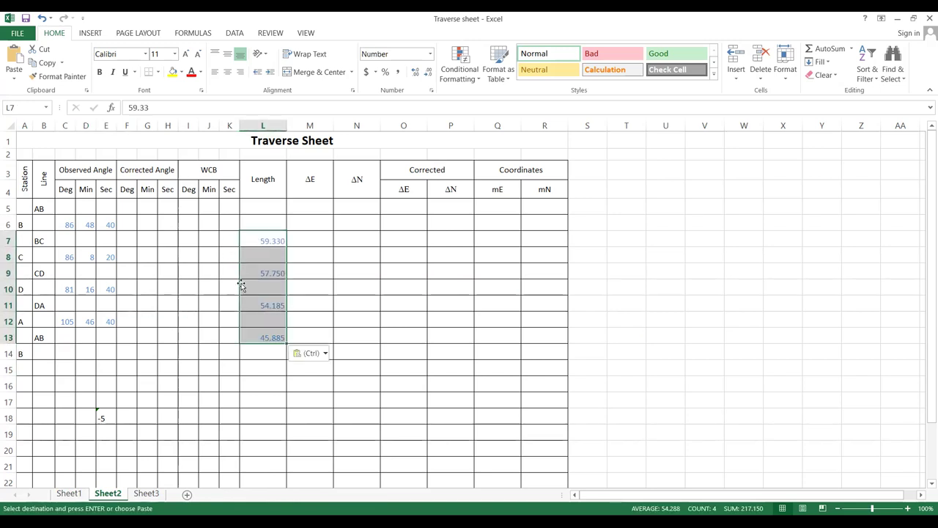
# Enter the measured whole circle bearing of line AB in I5:K5 as 45 degrees, 20 minutes and 20 seconds
pyautogui.click(69, 493)
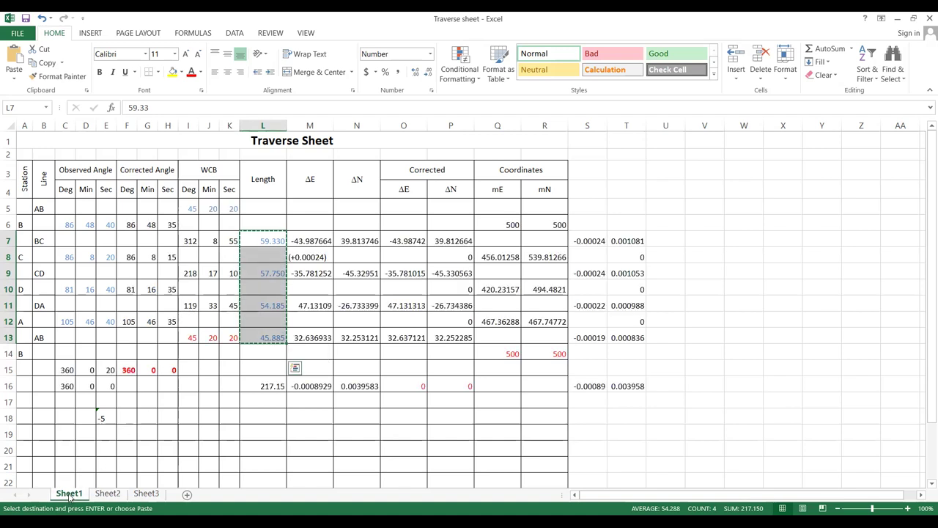
pyautogui.click(107, 493)
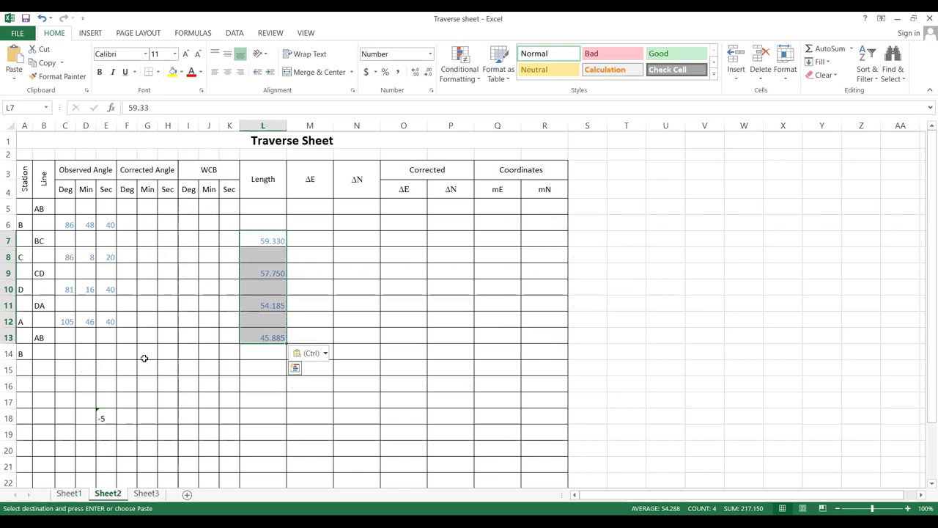
pyautogui.click(188, 210)
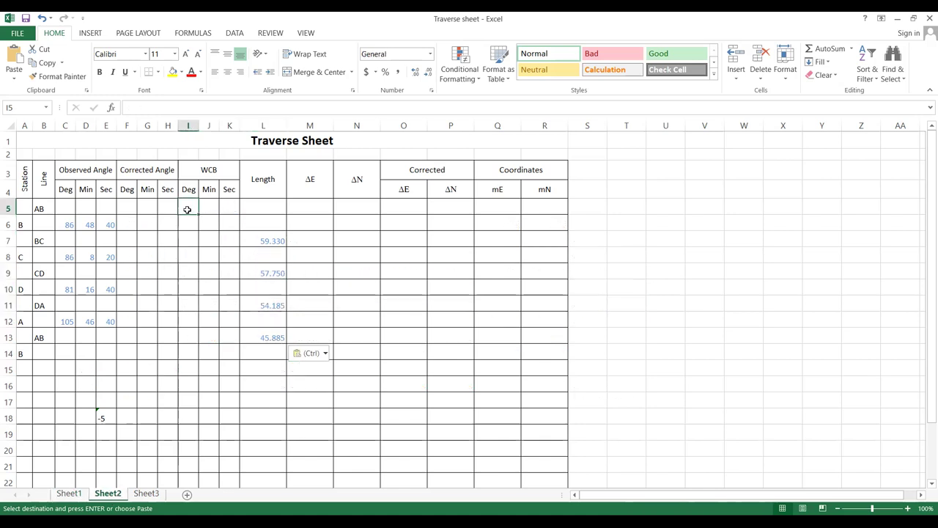
pyautogui.write('45')
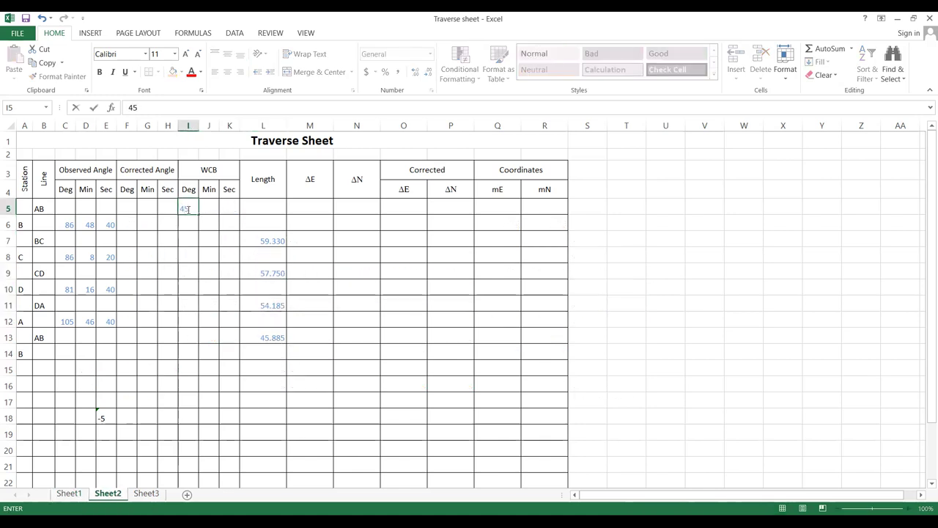
pyautogui.press('Tab')
pyautogui.write('2')
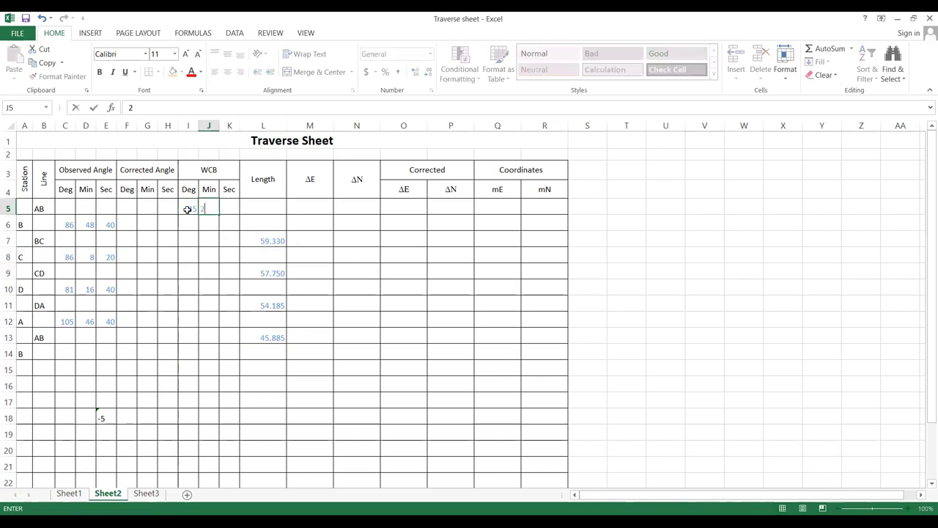
pyautogui.write('0')
pyautogui.press('Tab')
pyautogui.write('20')
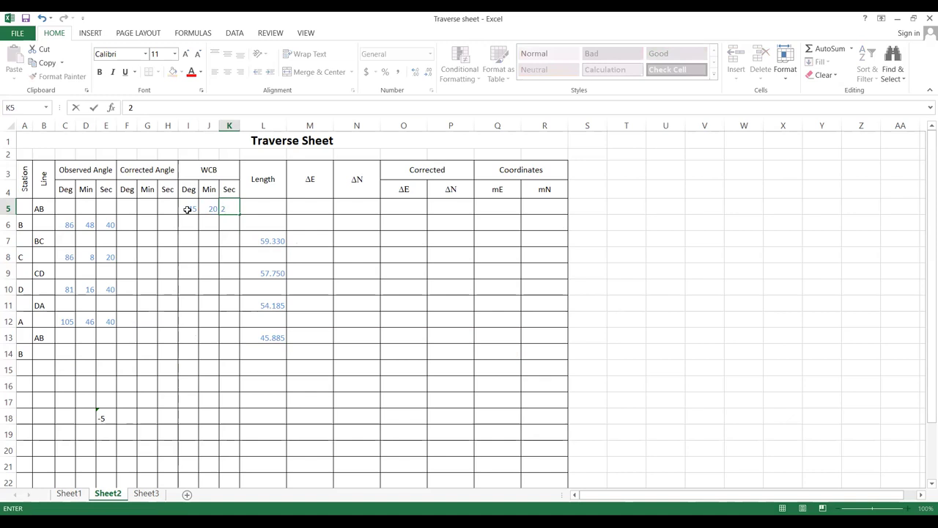
pyautogui.click(184, 269)
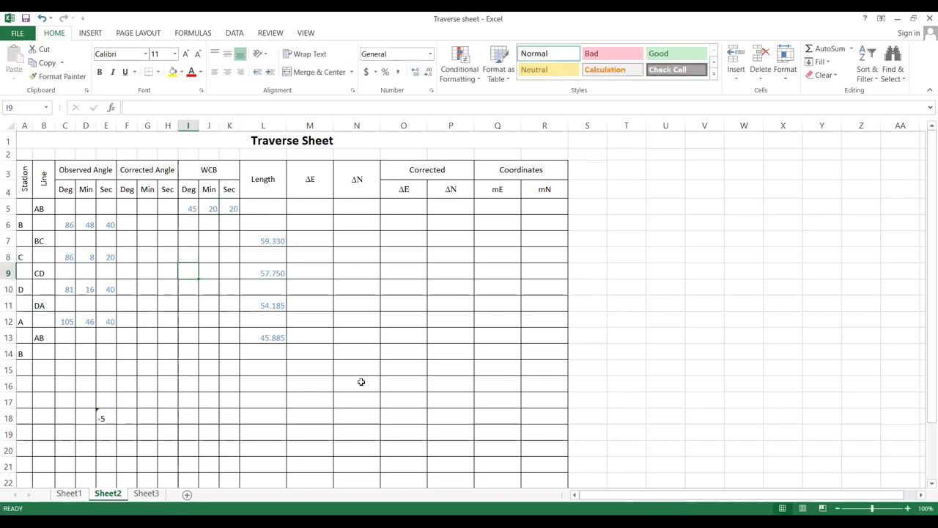
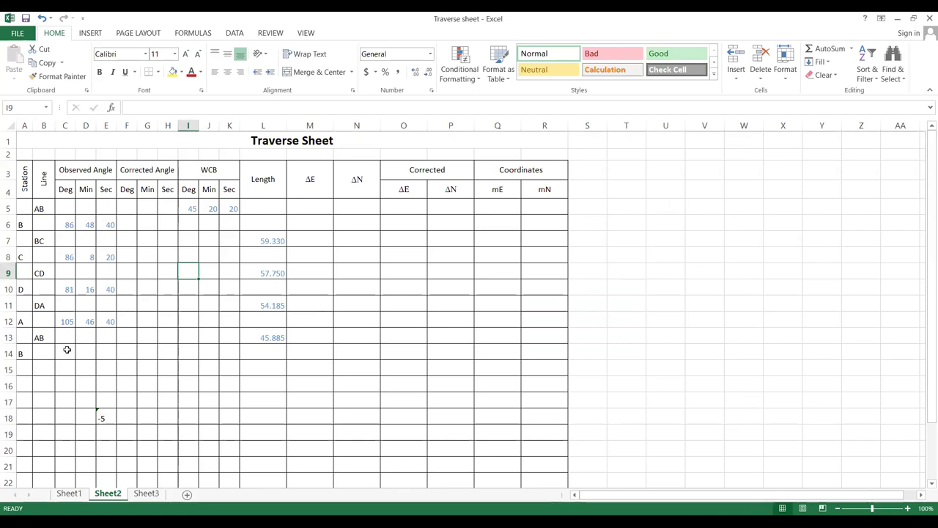
pyautogui.moveTo(62, 350); pyautogui.dragTo(102, 350)
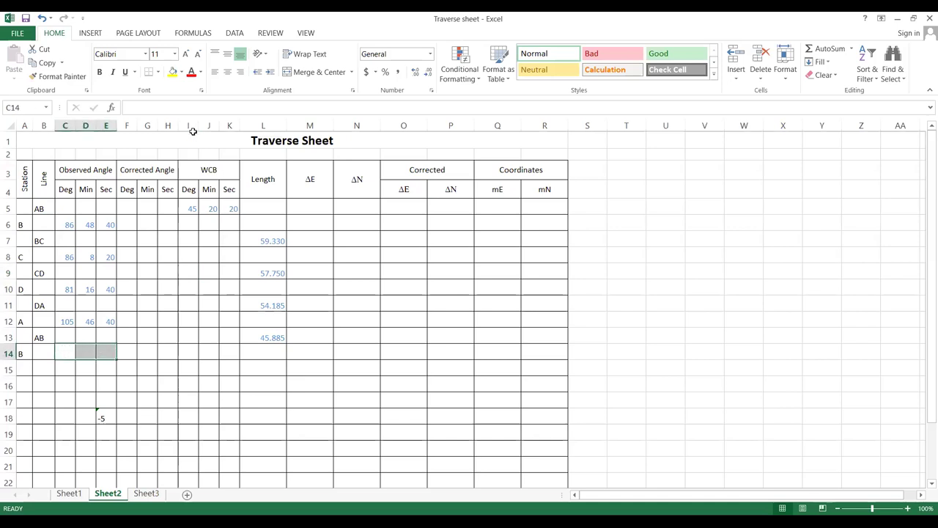
pyautogui.click(159, 73)
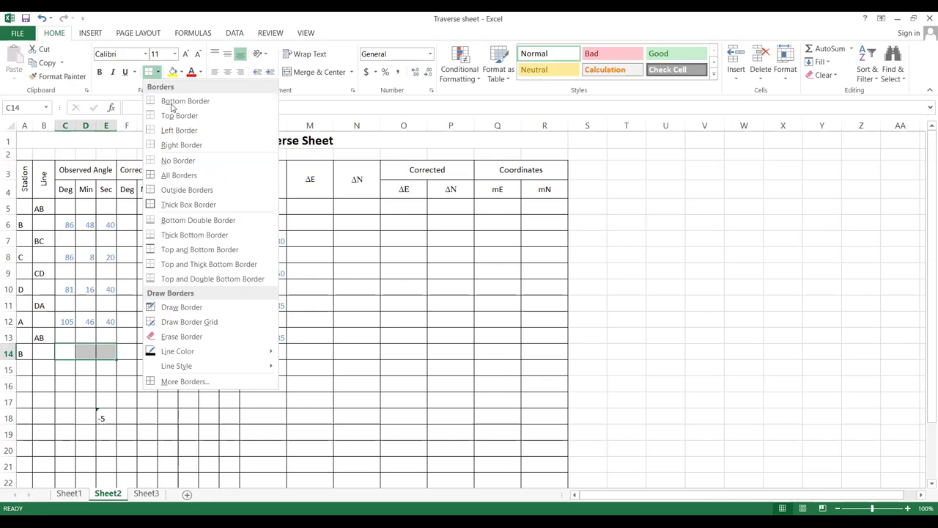
pyautogui.click(170, 111)
pyautogui.click(86, 350)
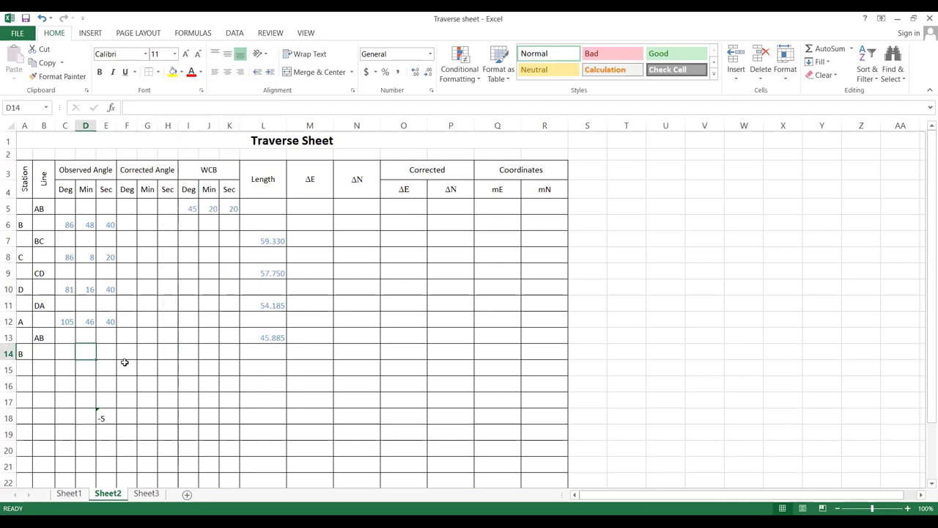
pyautogui.moveTo(68, 351); pyautogui.dragTo(100, 350)
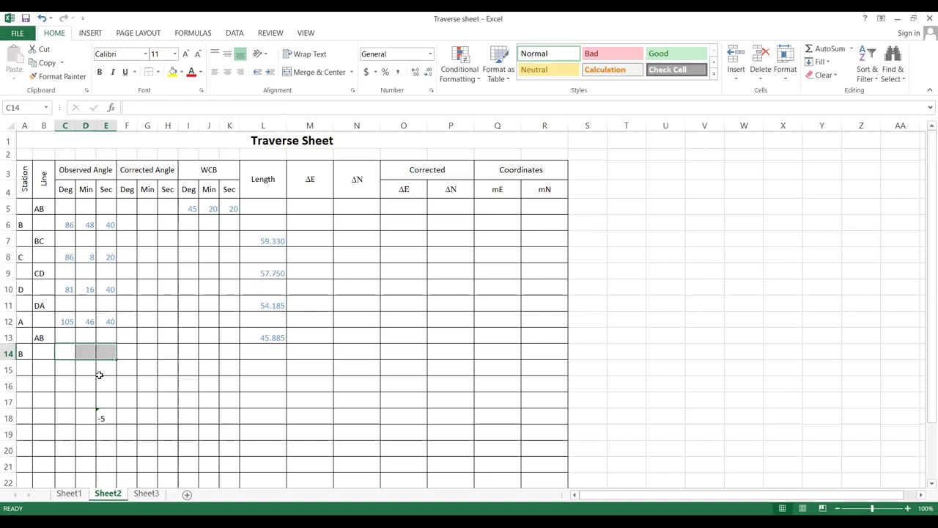
pyautogui.click(158, 72)
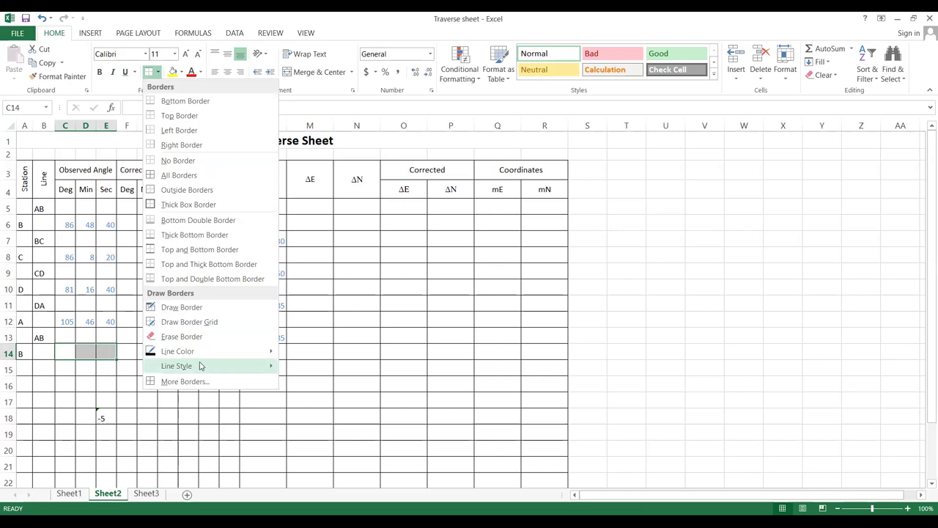
pyautogui.moveTo(201, 363)
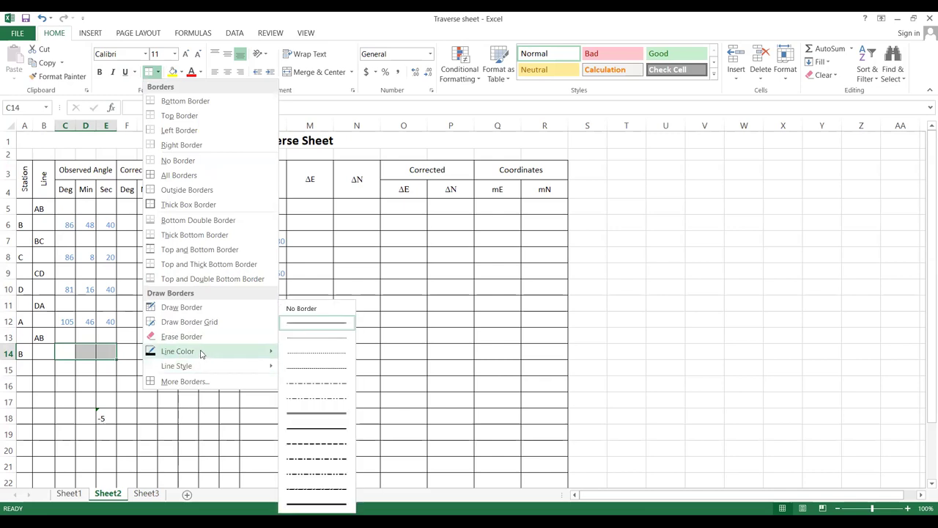
pyautogui.moveTo(198, 348)
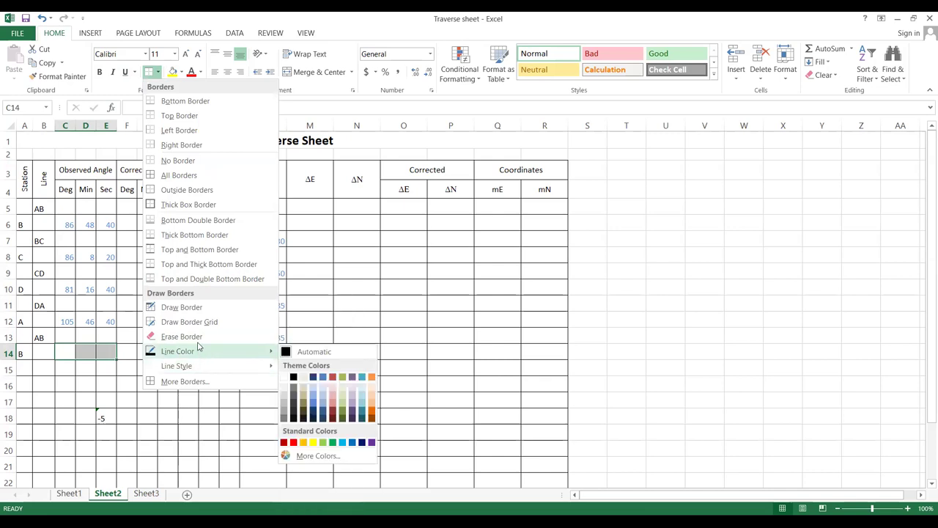
pyautogui.click(183, 309)
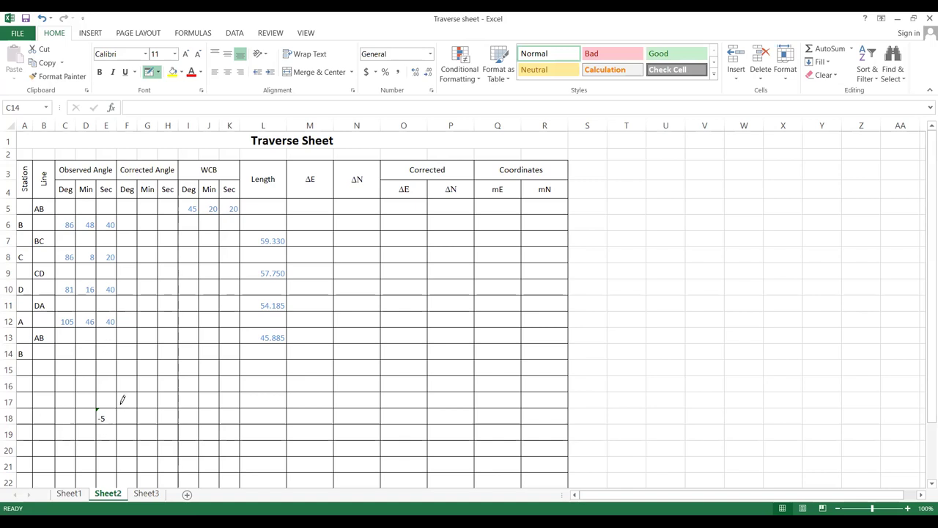
# Check the angle sum in Sheet1 and enter it in C15 of Sheet2 as 360 00 20
pyautogui.click(74, 499)
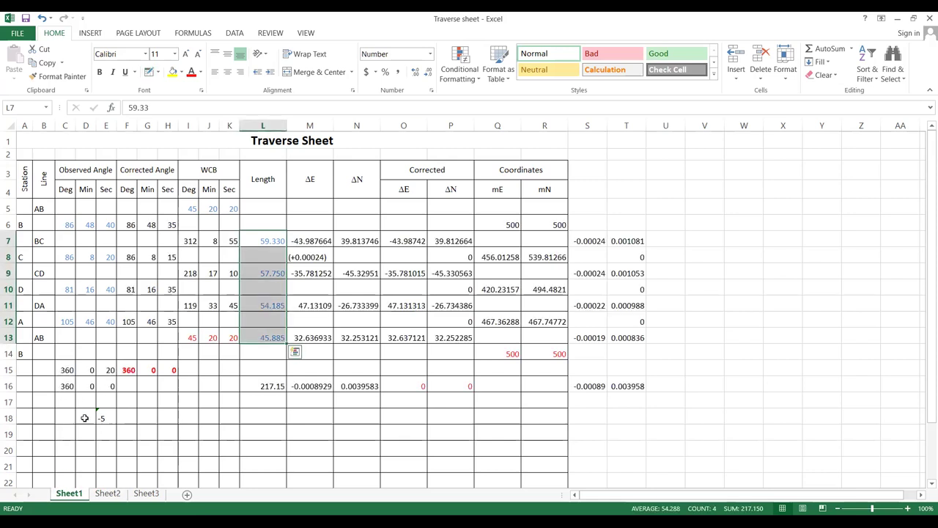
pyautogui.click(109, 496)
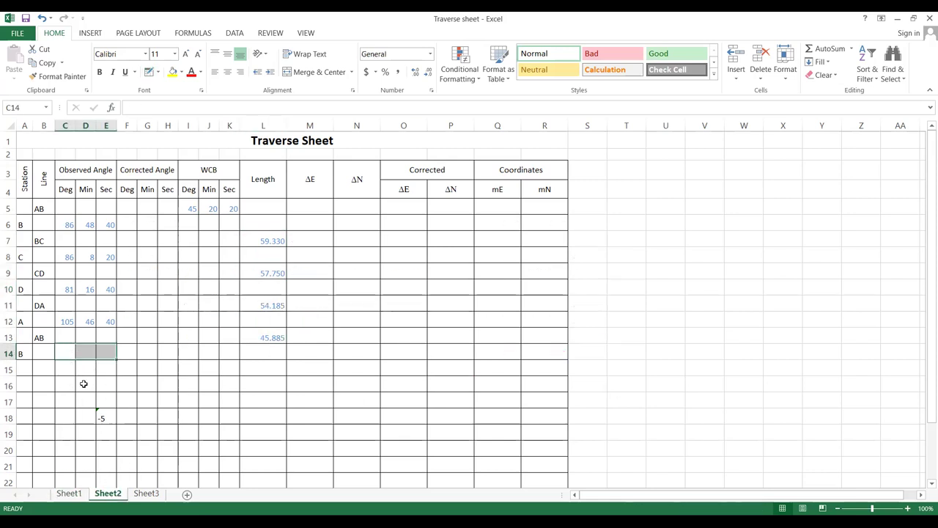
pyautogui.click(62, 368)
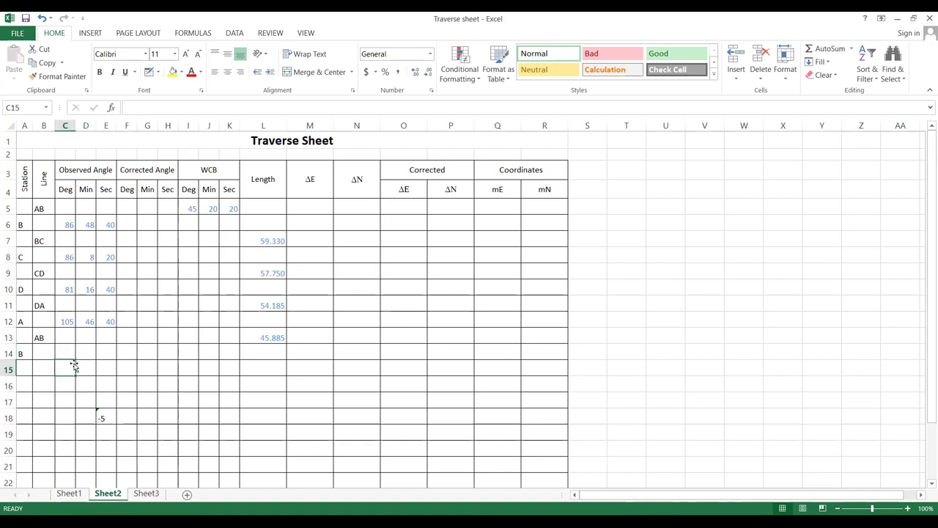
pyautogui.write('3')
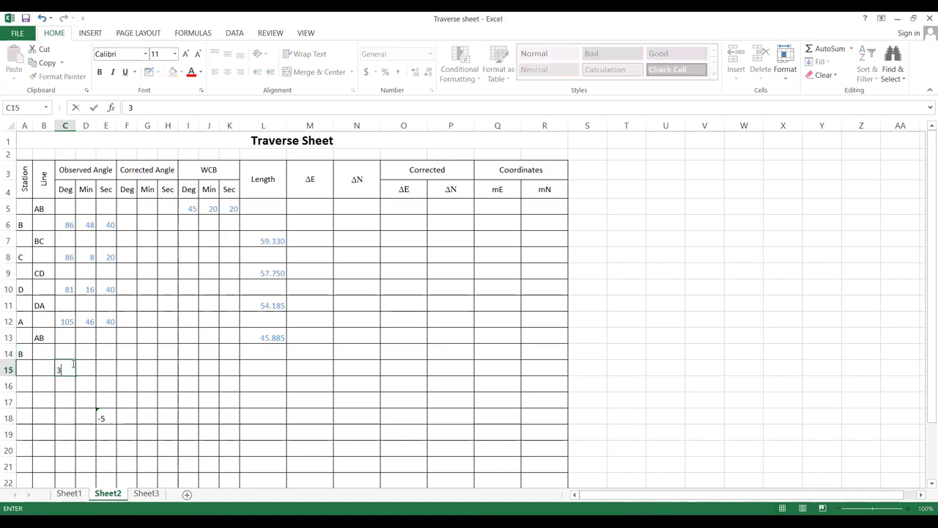
pyautogui.write('60 00 20')
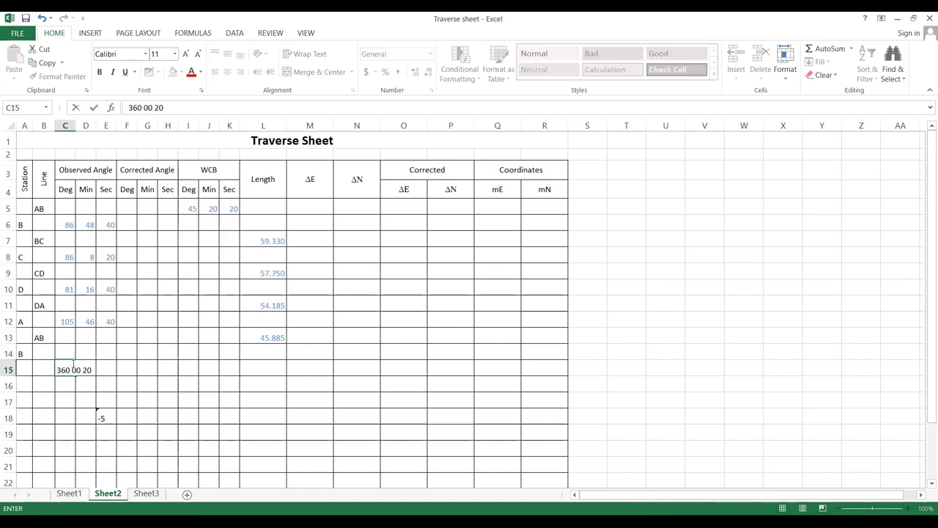
pyautogui.click(86, 416)
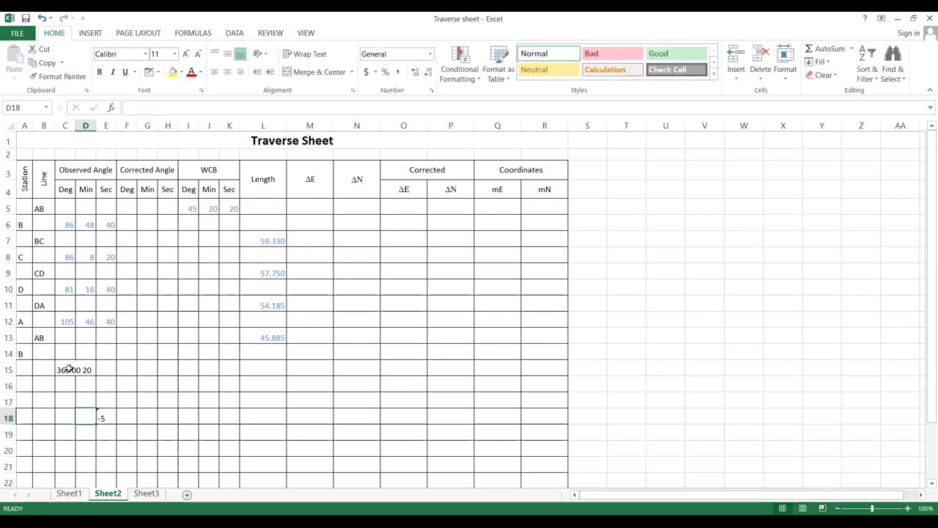
# Remove all borders from cells C15:E15
pyautogui.moveTo(68, 369); pyautogui.dragTo(108, 368)
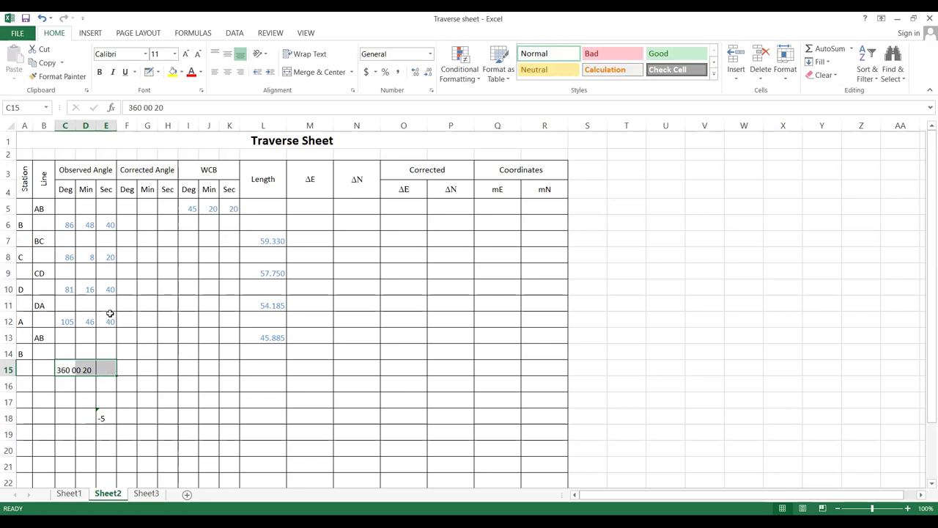
pyautogui.click(159, 73)
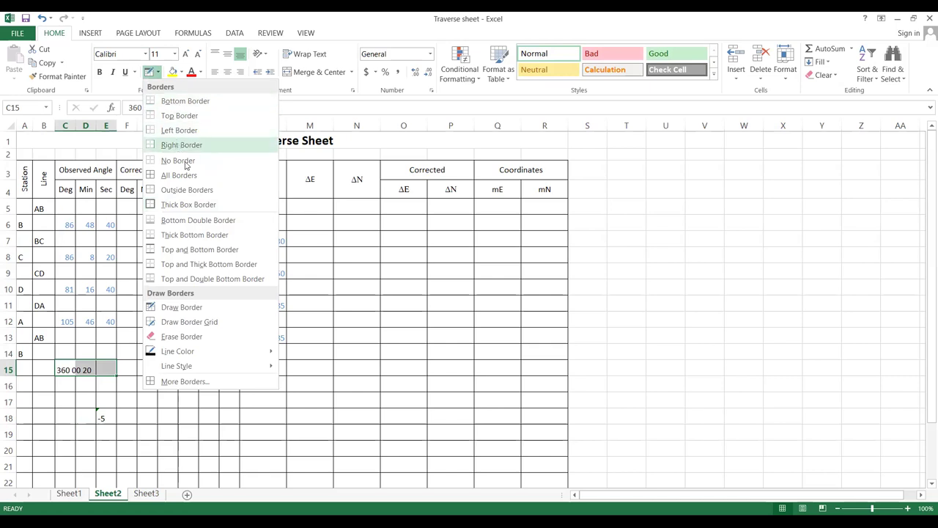
pyautogui.click(92, 370)
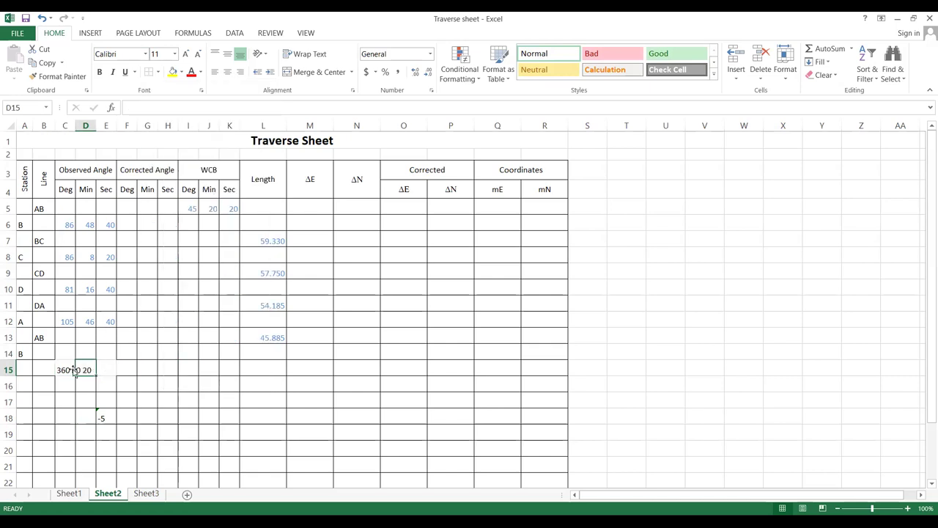
pyautogui.moveTo(65, 369); pyautogui.dragTo(103, 370)
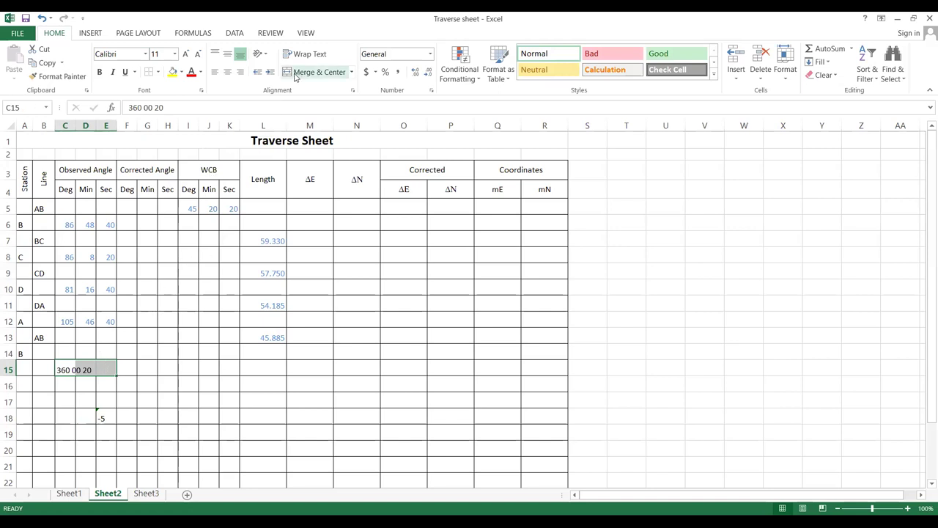
pyautogui.click(86, 412)
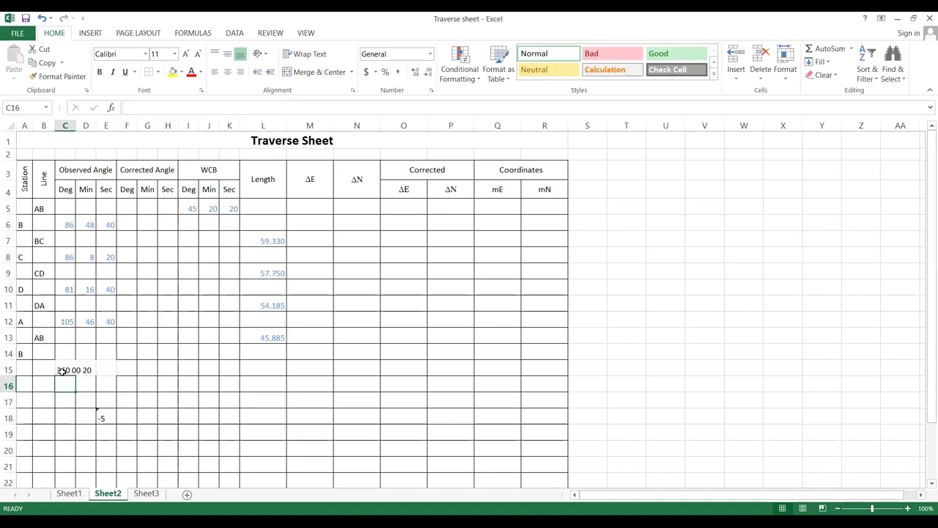
# Replace the combined angle entry in C15 with only the degrees value 360
pyautogui.click(66, 370)
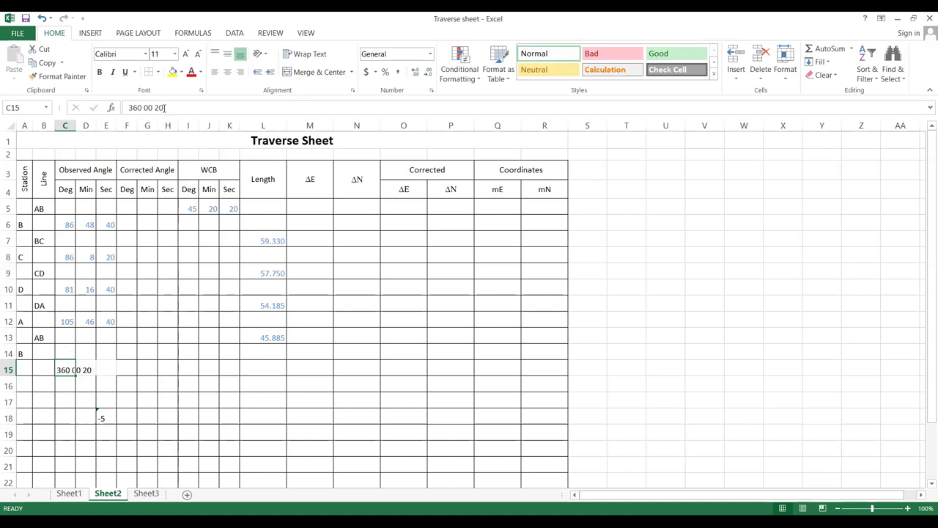
pyautogui.moveTo(153, 108); pyautogui.dragTo(144, 108)
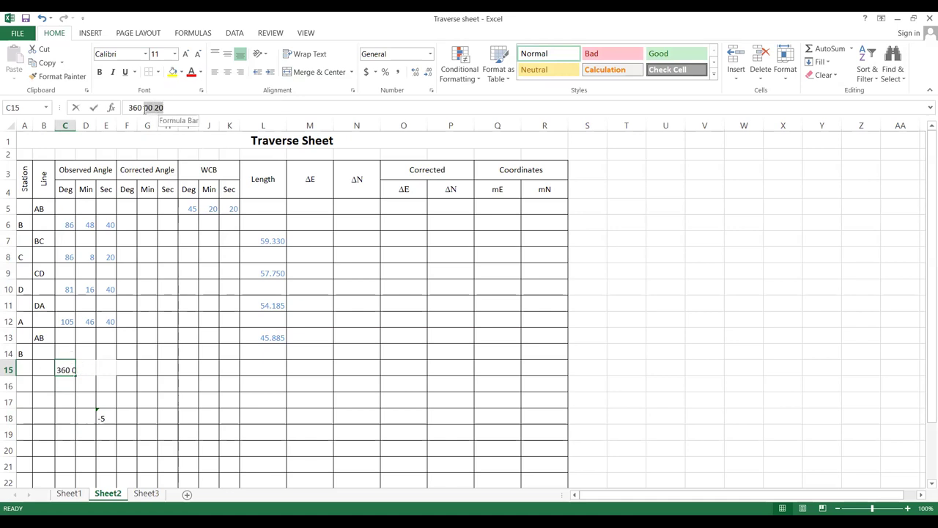
pyautogui.press('BackSpace')
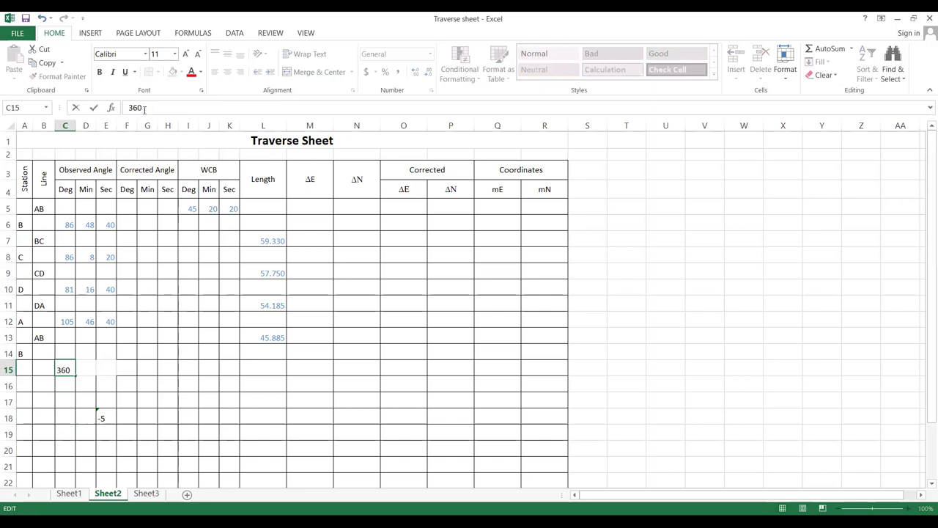
pyautogui.write('00')
pyautogui.press('BackSpace')
pyautogui.press('BackSpace')
pyautogui.press('BackSpace')
pyautogui.press('BackSpace')
pyautogui.press('BackSpace')
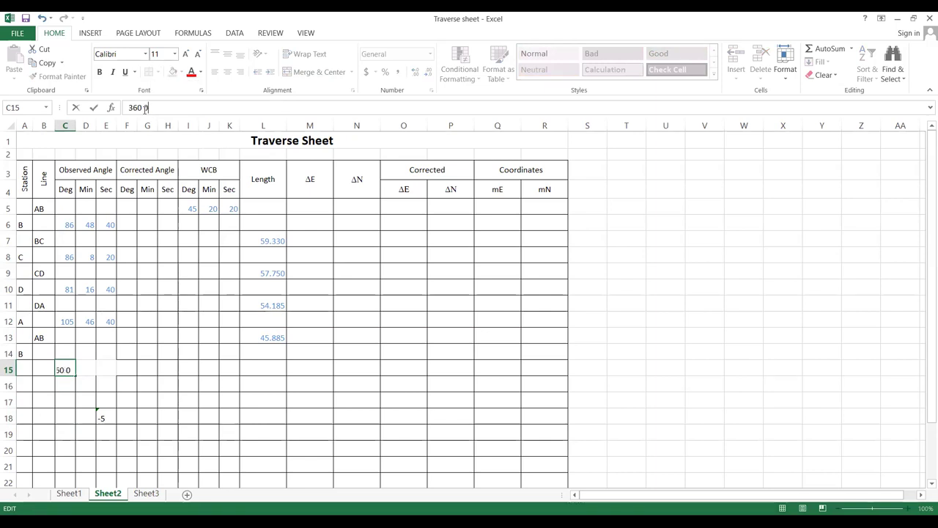
pyautogui.press('BackSpace')
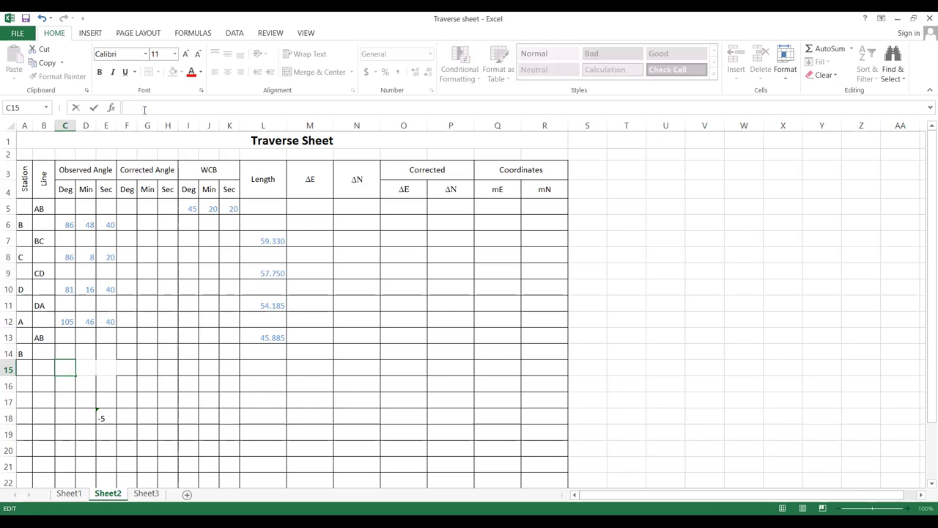
pyautogui.write('360')
# Complete the observed angle sum in row 15 with 00 minutes in D15 and 20 seconds in E15
pyautogui.click(85, 366)
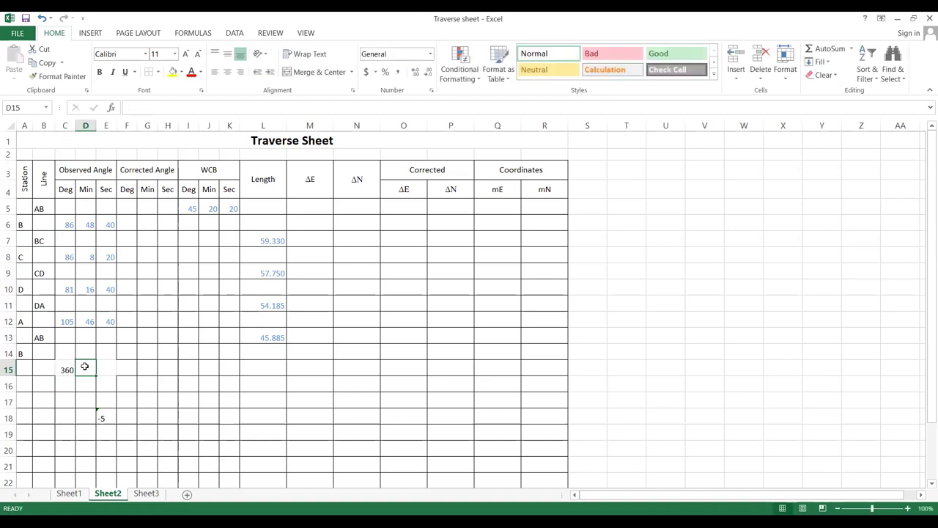
pyautogui.write('00')
pyautogui.press('Tab')
pyautogui.write('20')
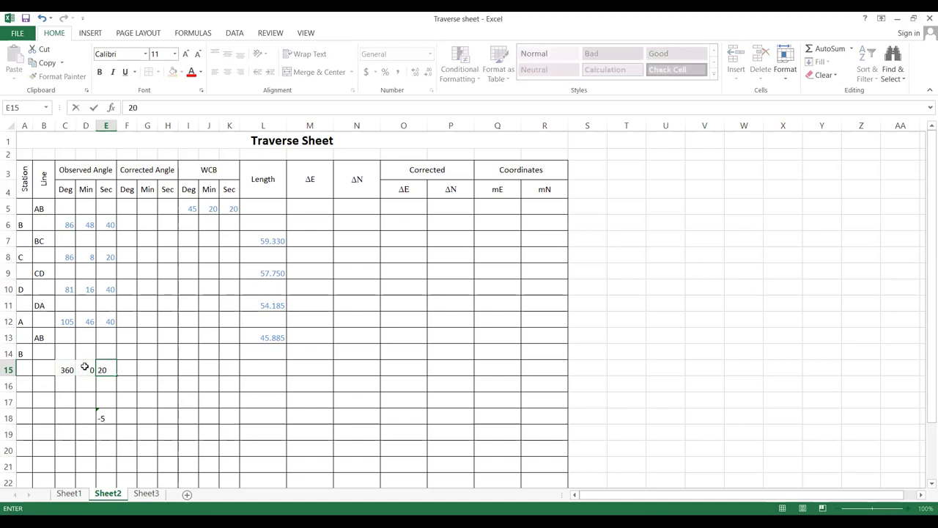
pyautogui.click(122, 415)
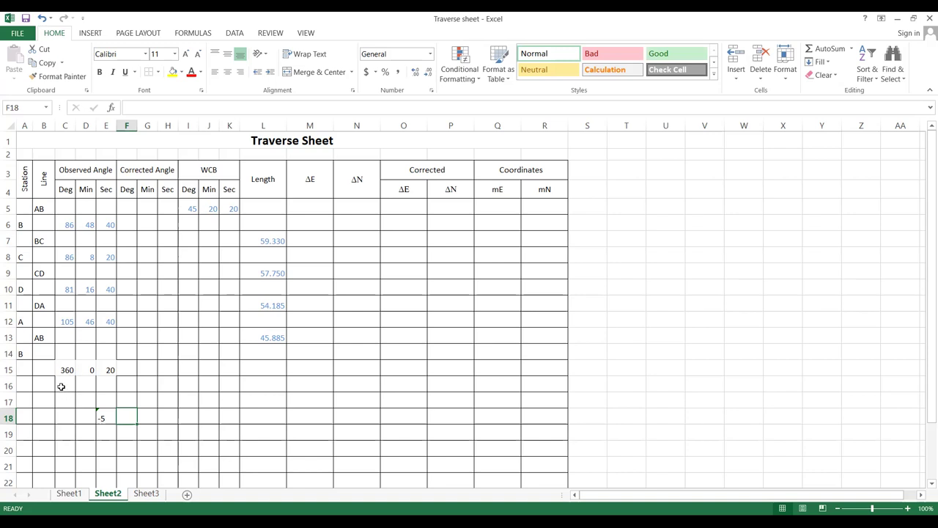
# Enter the theoretical angle sum in C16:E16 as 360 degrees, 0 minutes and 0 seconds
pyautogui.click(63, 387)
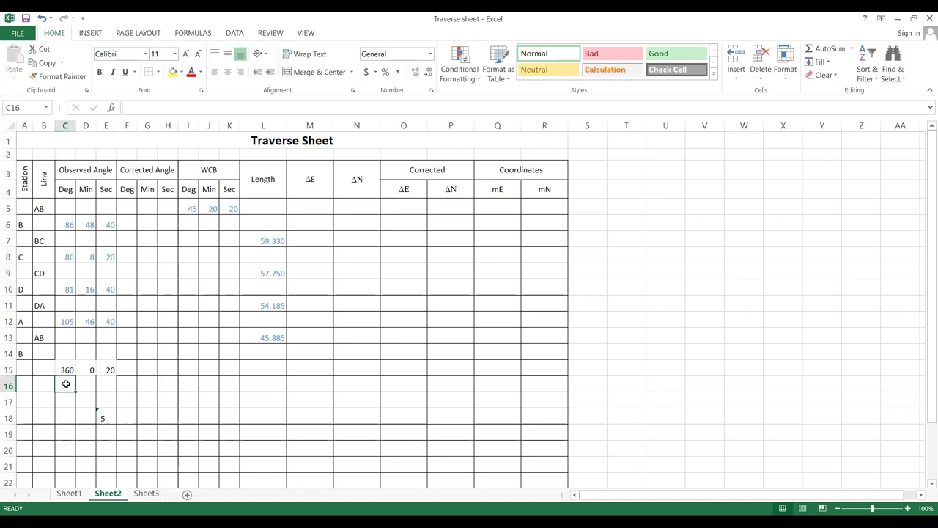
pyautogui.write('360')
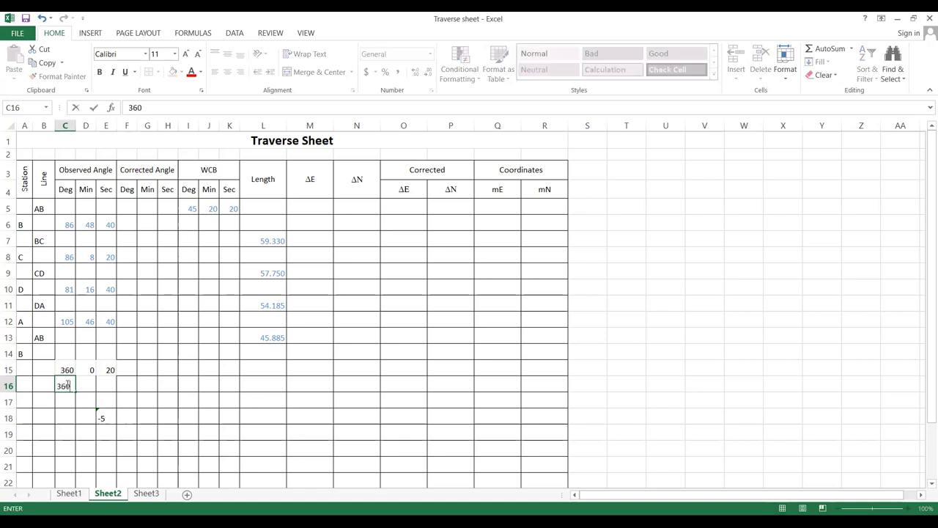
pyautogui.press('Tab')
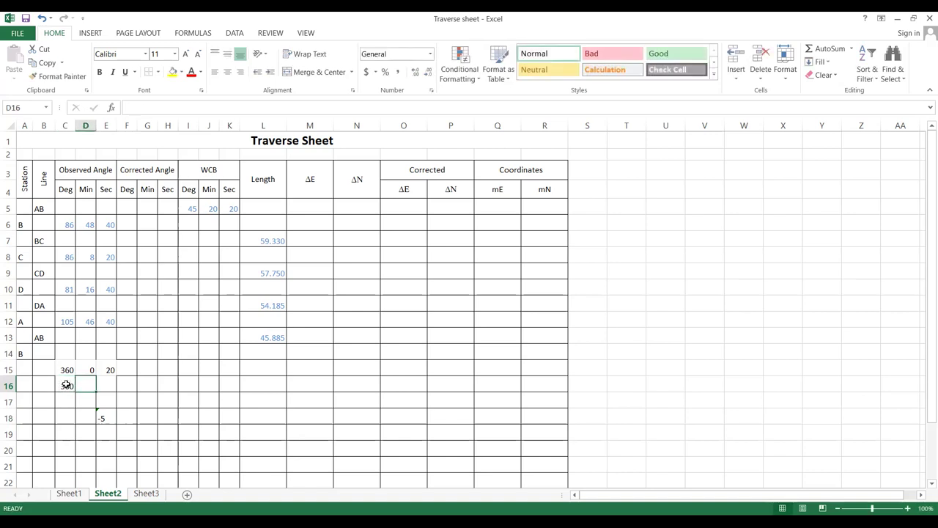
pyautogui.write('0')
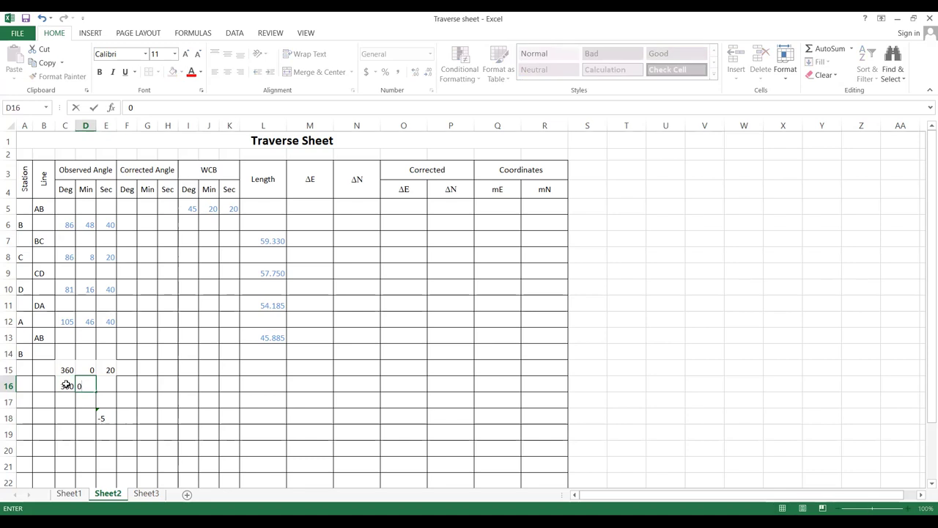
pyautogui.press('Tab')
pyautogui.write('0')
# Enter the 20-second angular misclosure in E17 and clear the -5 entry from E18
pyautogui.click(106, 401)
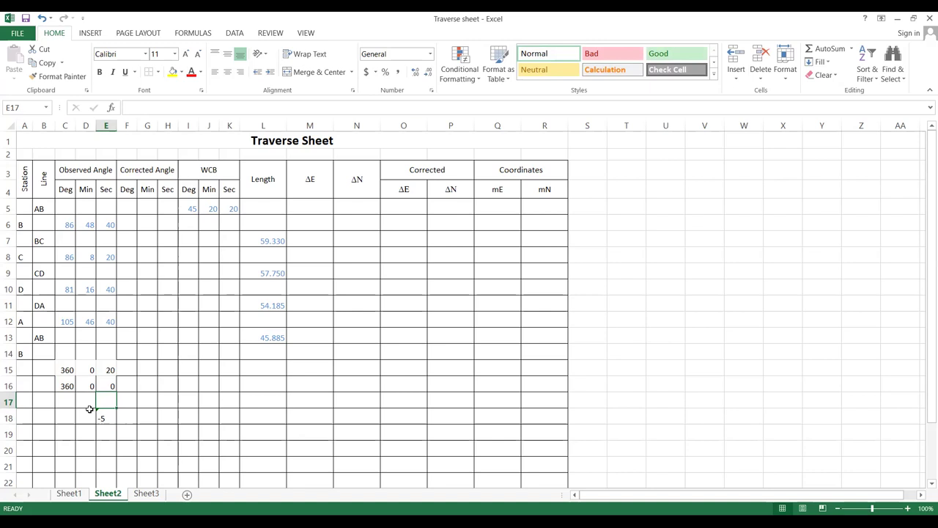
pyautogui.write('20')
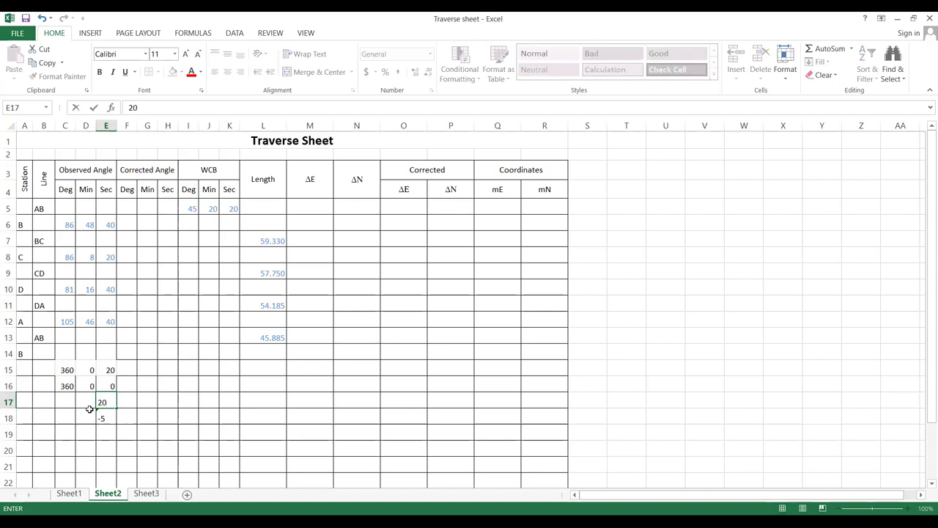
pyautogui.press('Return')
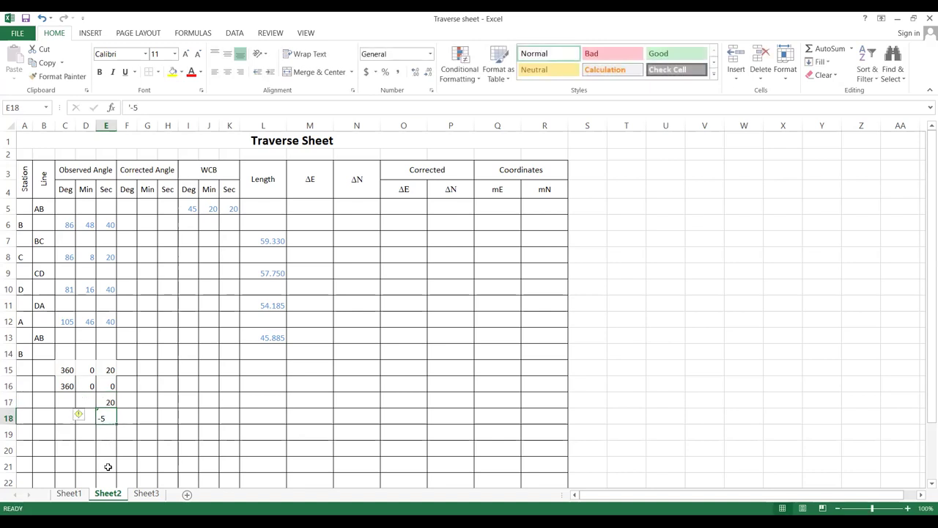
pyautogui.press('Delete')
# Enter the corrected angle for station B in row 6 as 86 degrees, 48 minutes, 35 seconds
pyautogui.click(128, 221)
pyautogui.write('86')
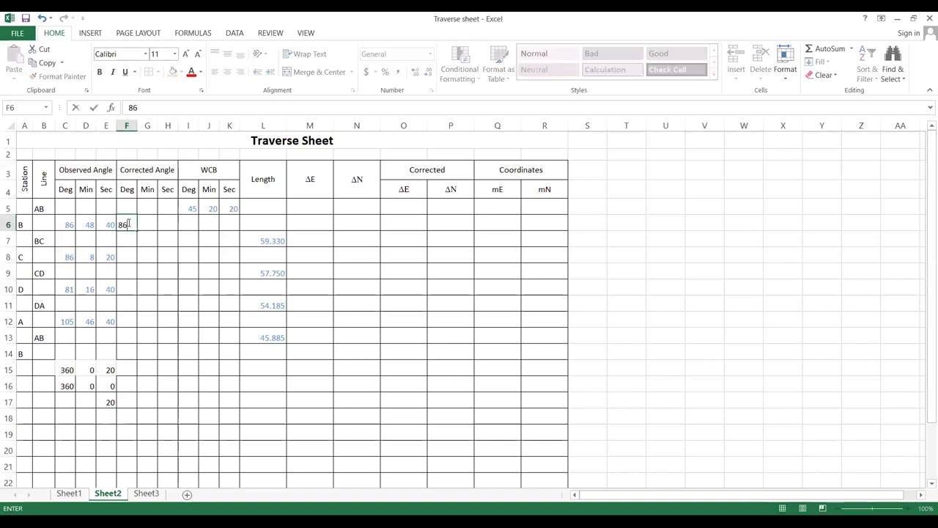
pyautogui.press('Tab')
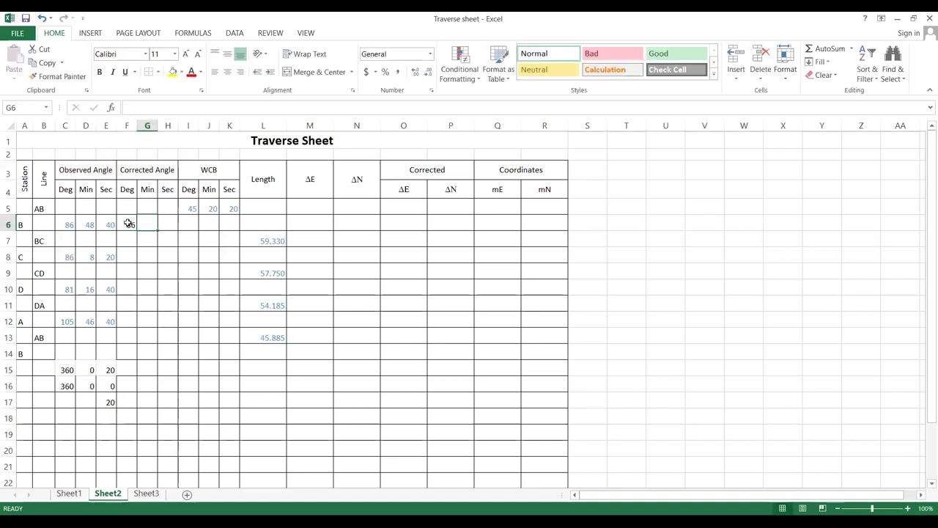
pyautogui.write('48')
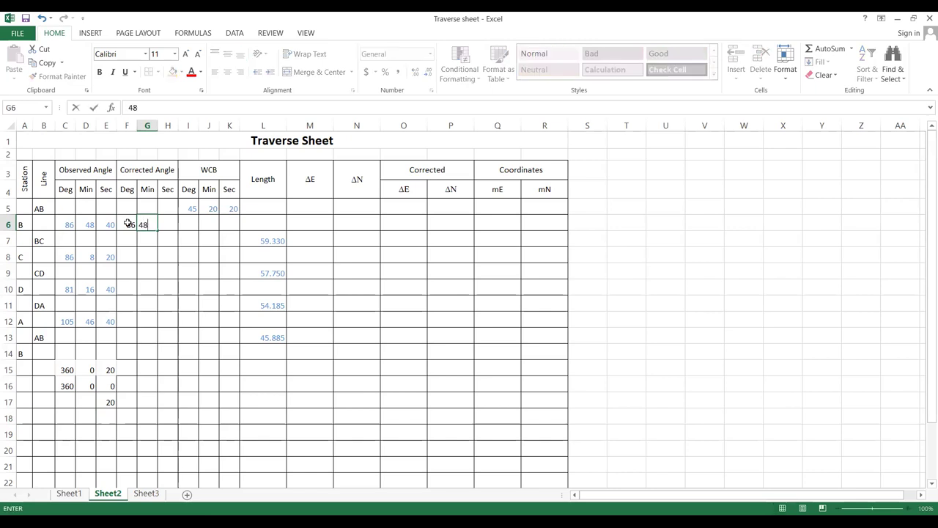
pyautogui.press('Tab')
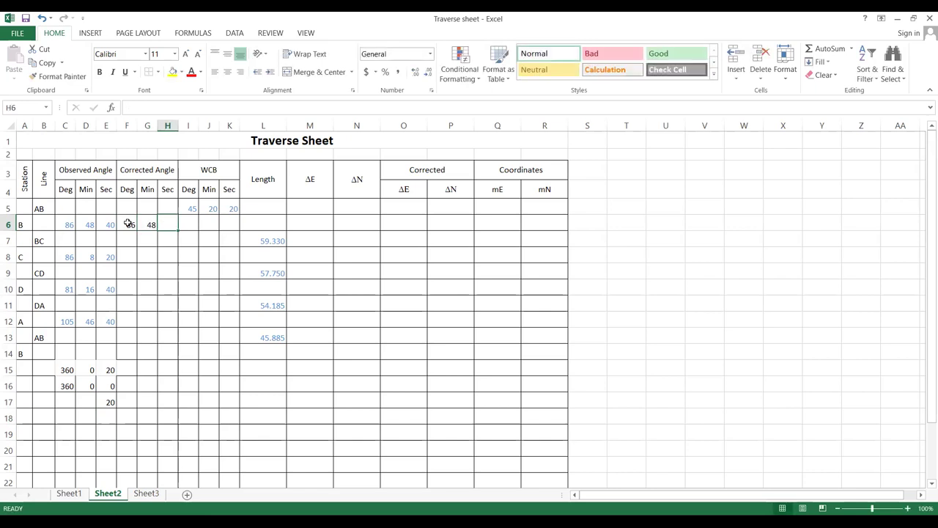
pyautogui.write('35')
pyautogui.press('Return')
pyautogui.press('Return')
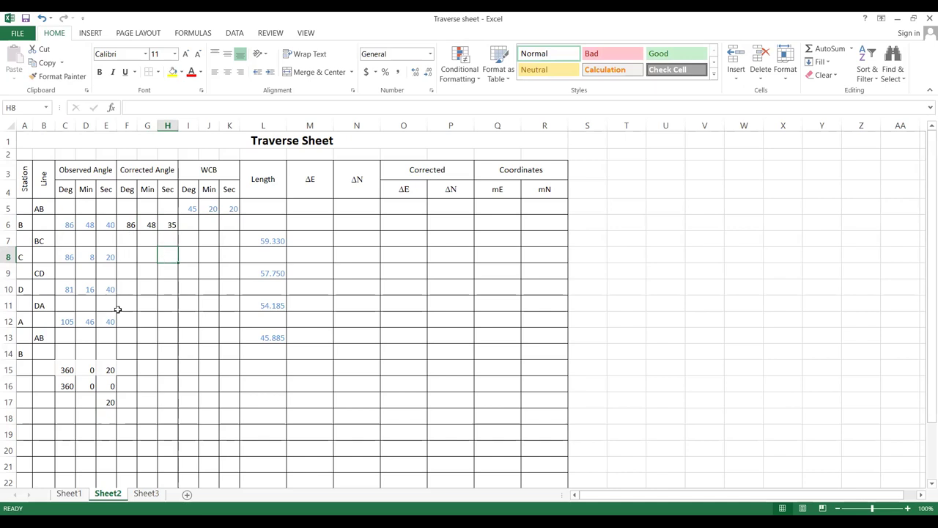
# Enter the corrected angle for station C in row 8 as 86 degrees, 8 minutes, 15 seconds
pyautogui.click(127, 253)
pyautogui.write('86')
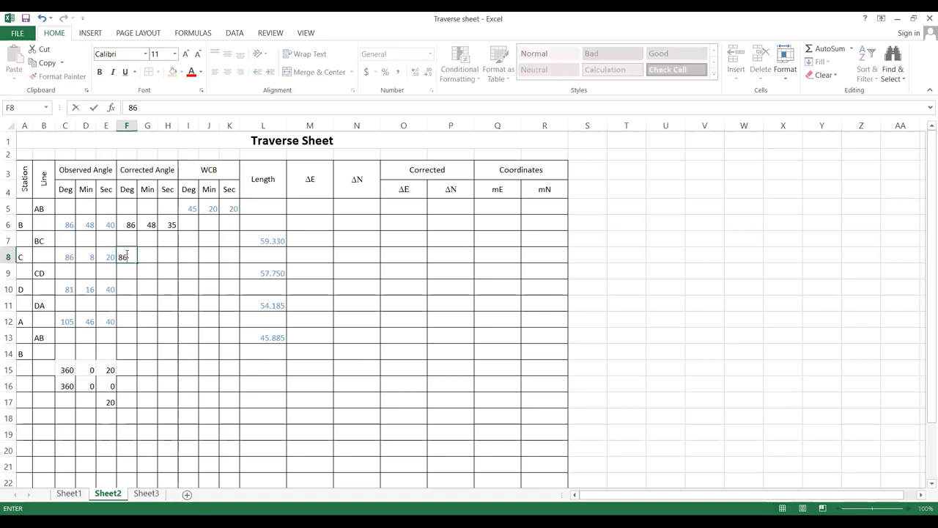
pyautogui.press('Tab')
pyautogui.write('8')
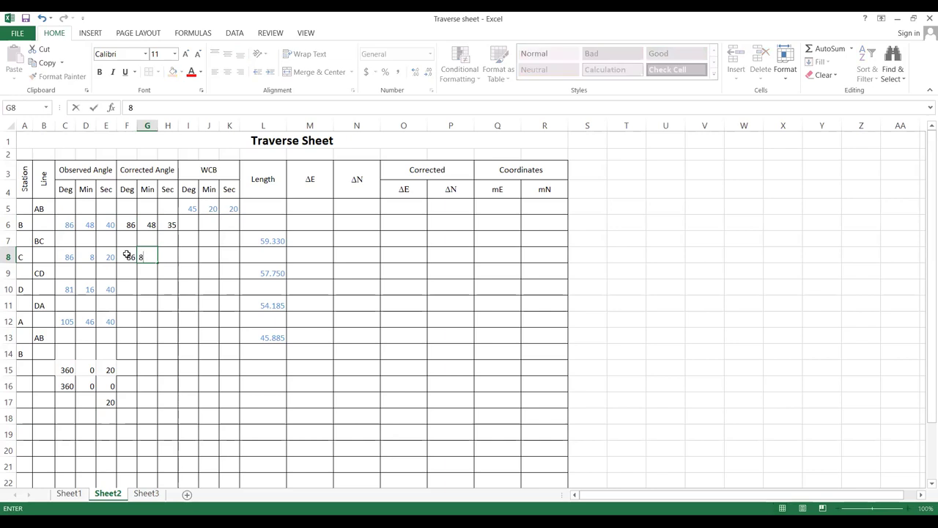
pyautogui.press('Tab')
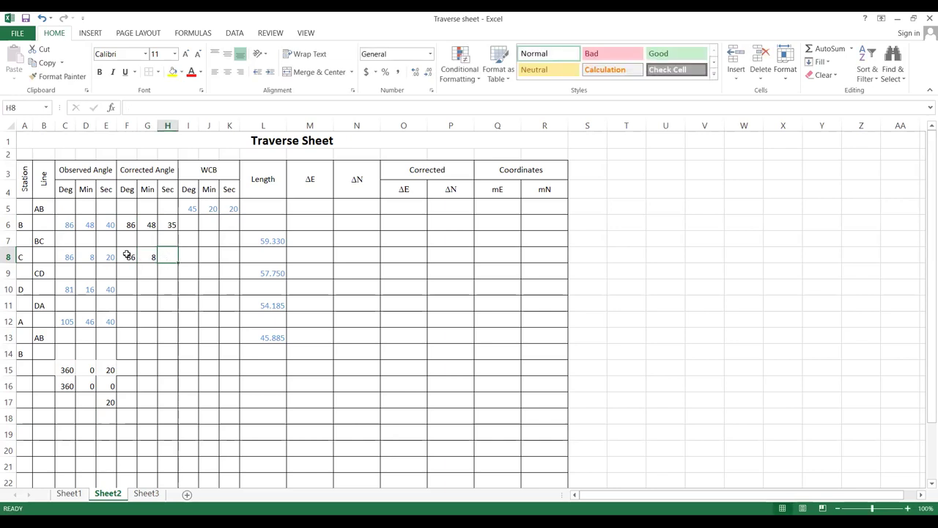
pyautogui.write('15')
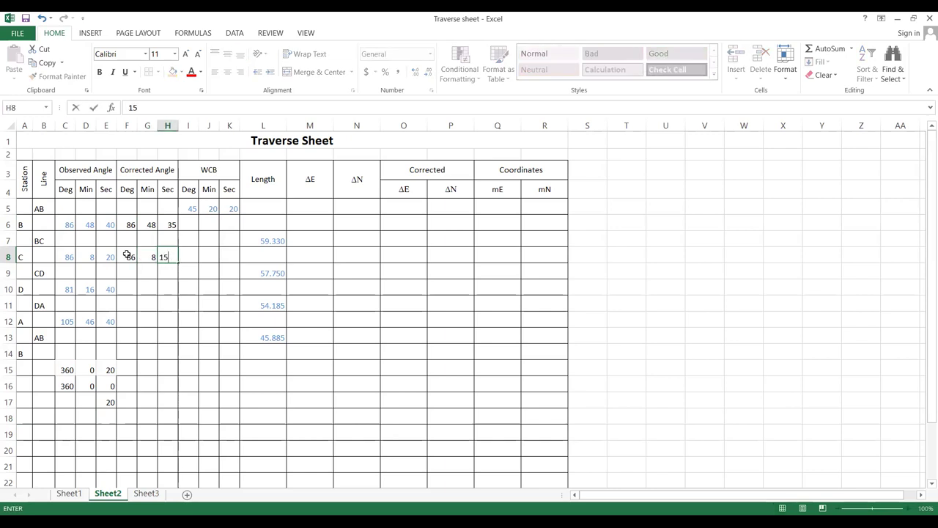
pyautogui.press('Down')
pyautogui.press('Down')
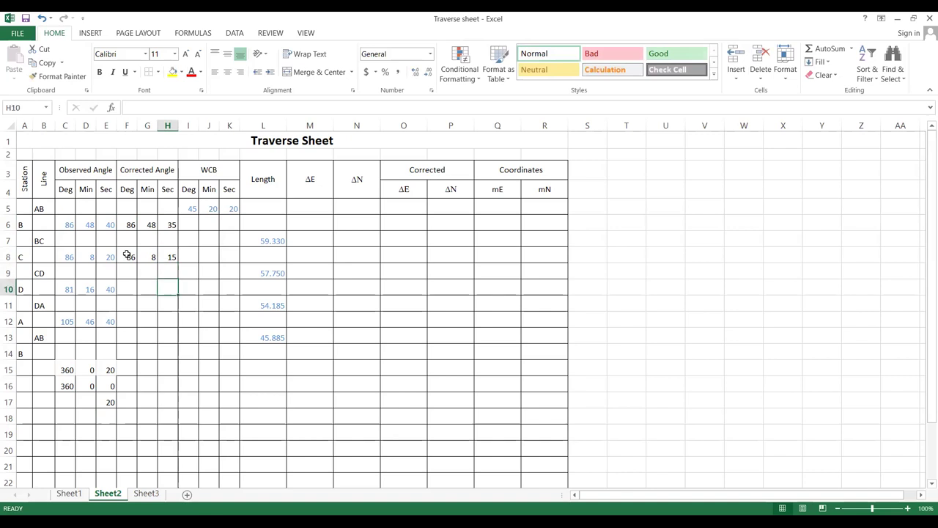
# Enter 35 as the corrected seconds for stations D and A in H10 and H12
pyautogui.write('35')
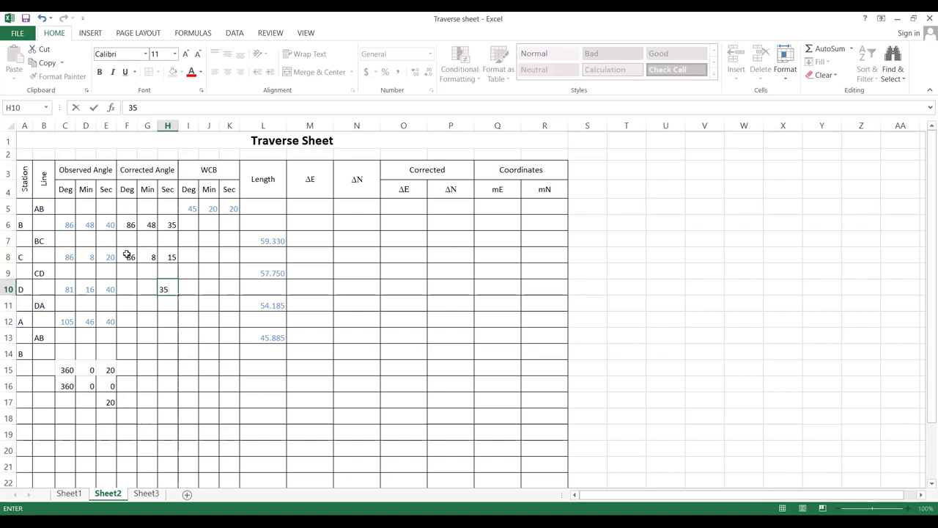
pyautogui.press('Down')
pyautogui.press('Down')
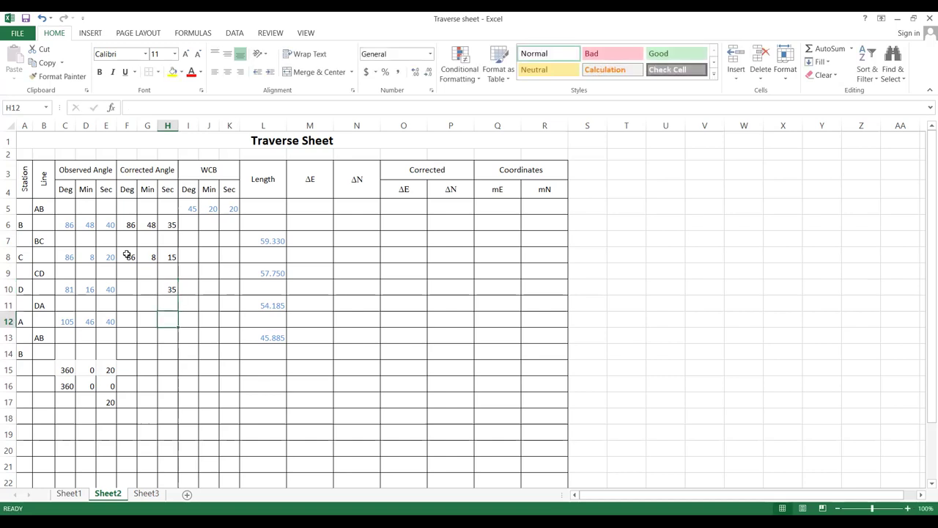
pyautogui.write('35')
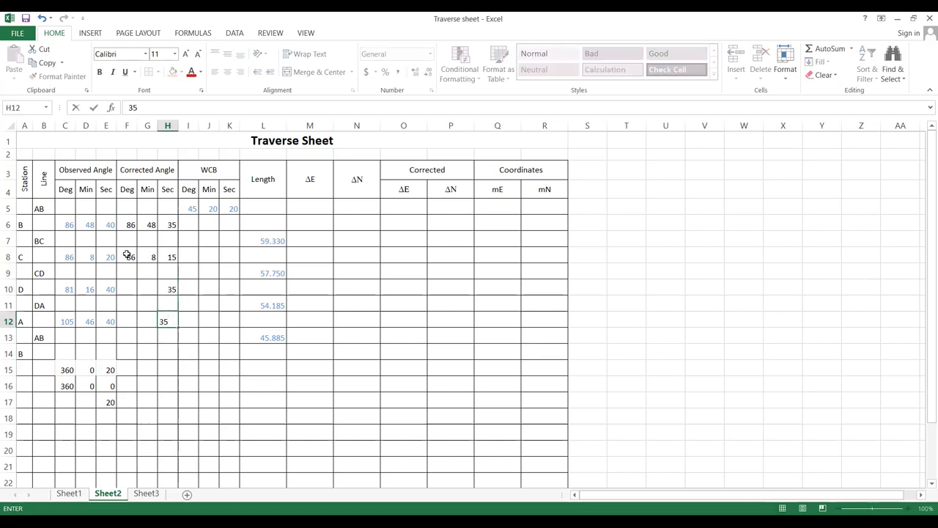
# Complete the corrected angles with 81 degrees 16 minutes for station D and 105 degrees 46 minutes for station A
pyautogui.click(129, 289)
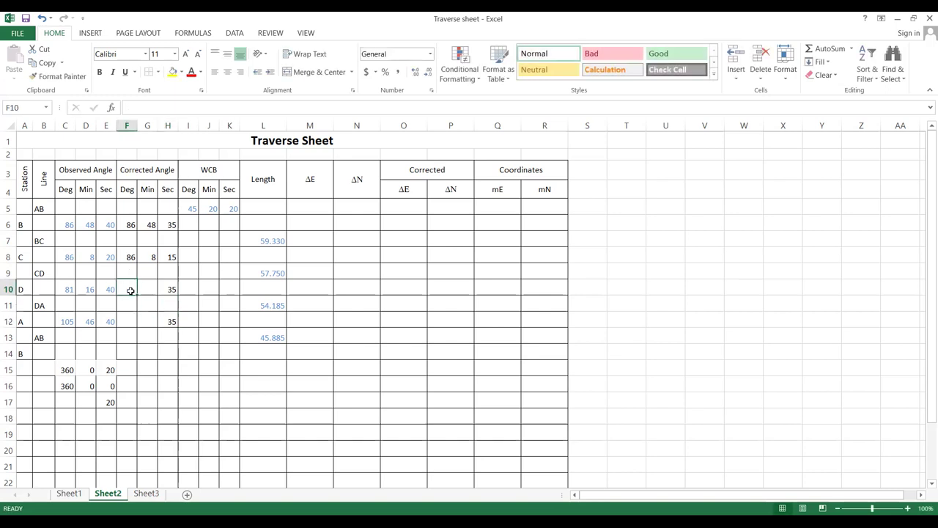
pyautogui.write('81')
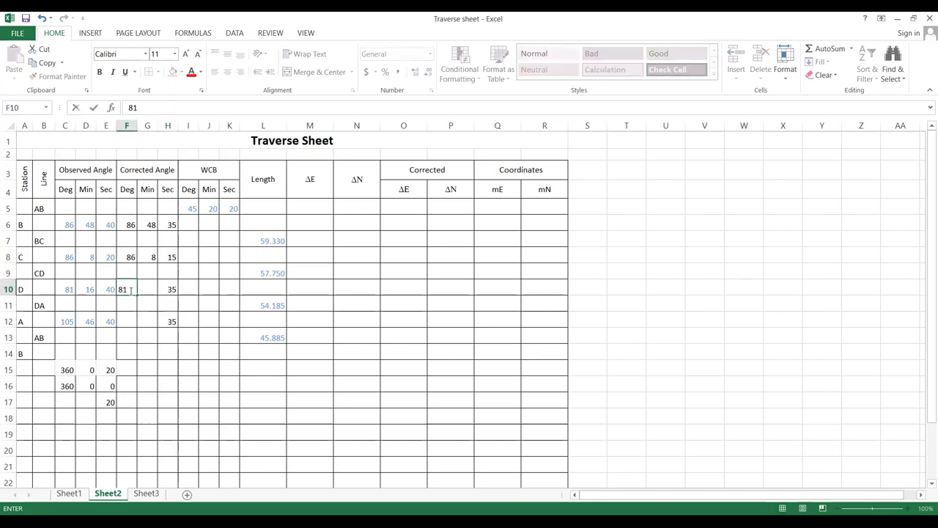
pyautogui.press('Tab')
pyautogui.write('16')
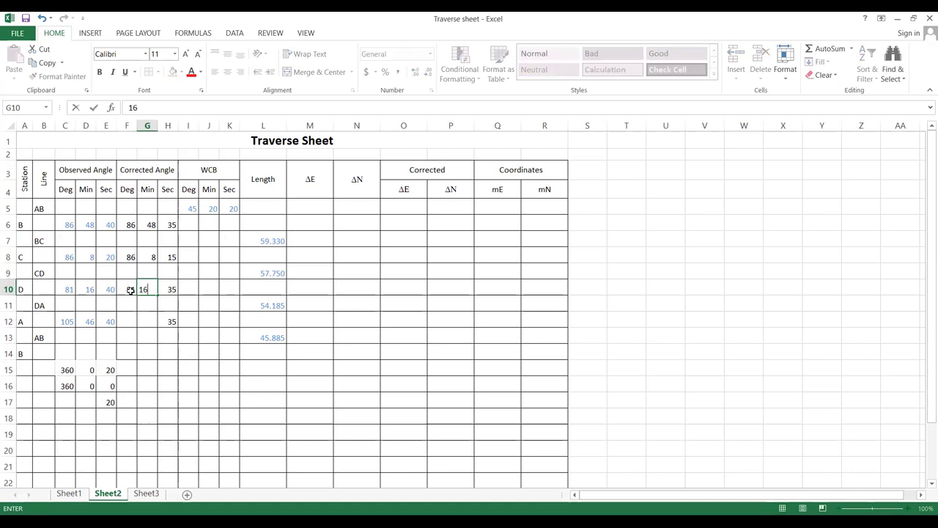
pyautogui.press('Down')
pyautogui.press('Down')
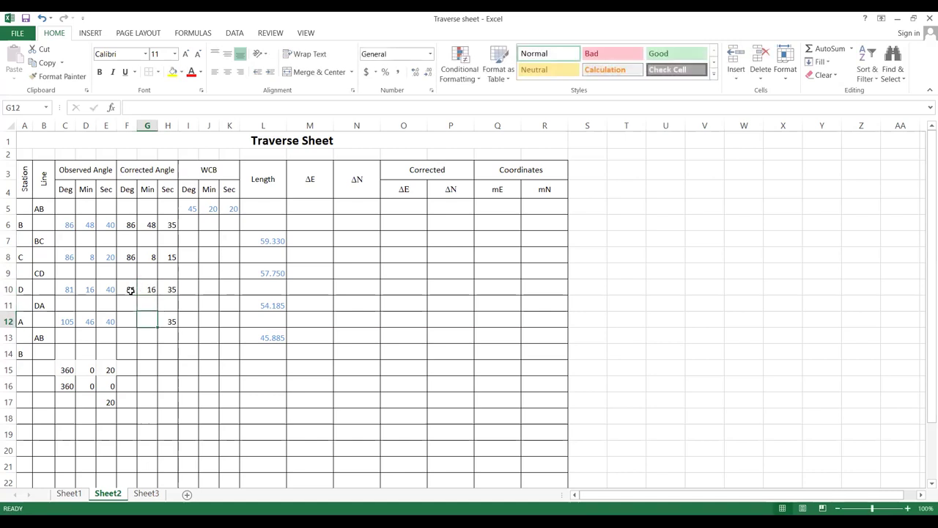
pyautogui.write('46')
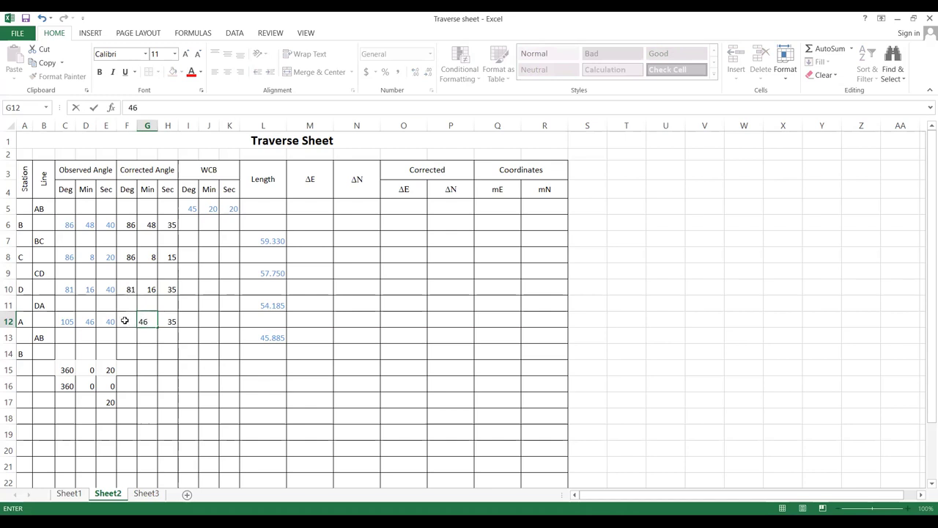
pyautogui.click(124, 320)
pyautogui.write('105')
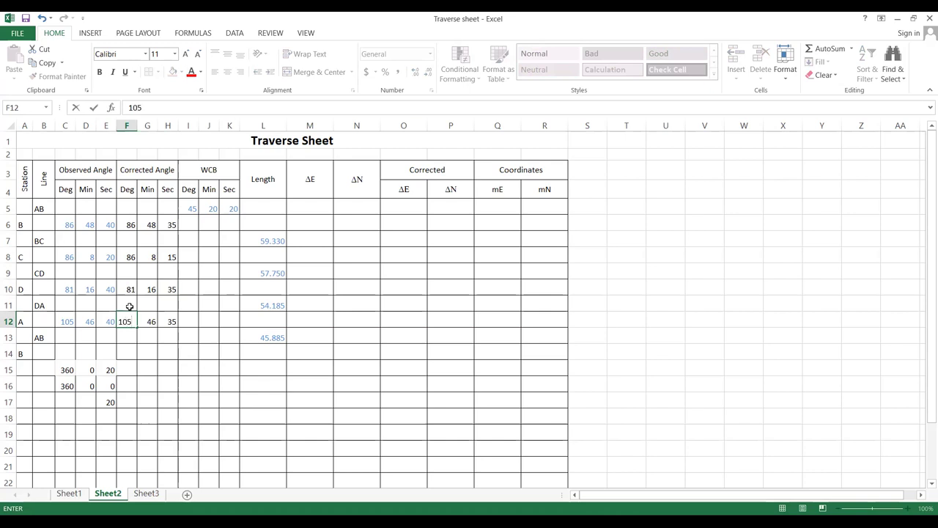
# Enter the sum of the corrected angles in F15:H15 as 360 degrees, 0 minutes and 0 seconds
pyautogui.click(170, 362)
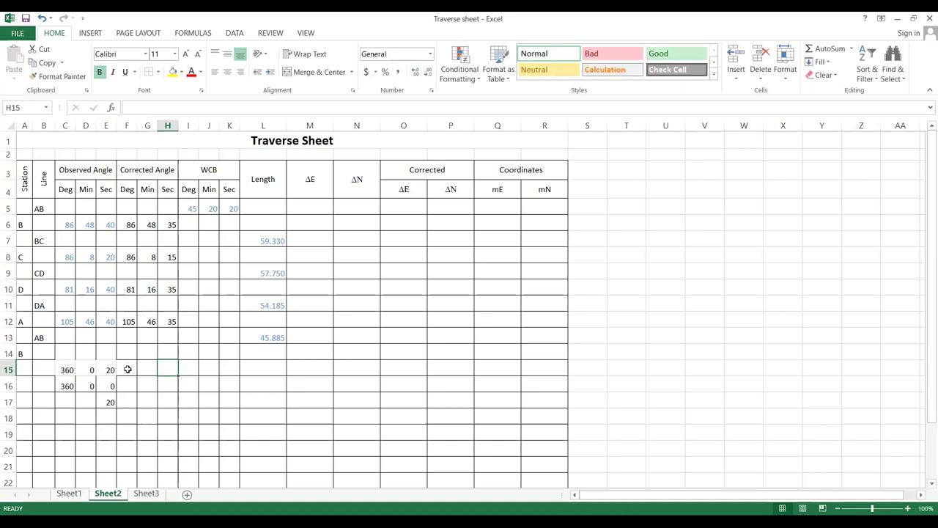
pyautogui.click(128, 369)
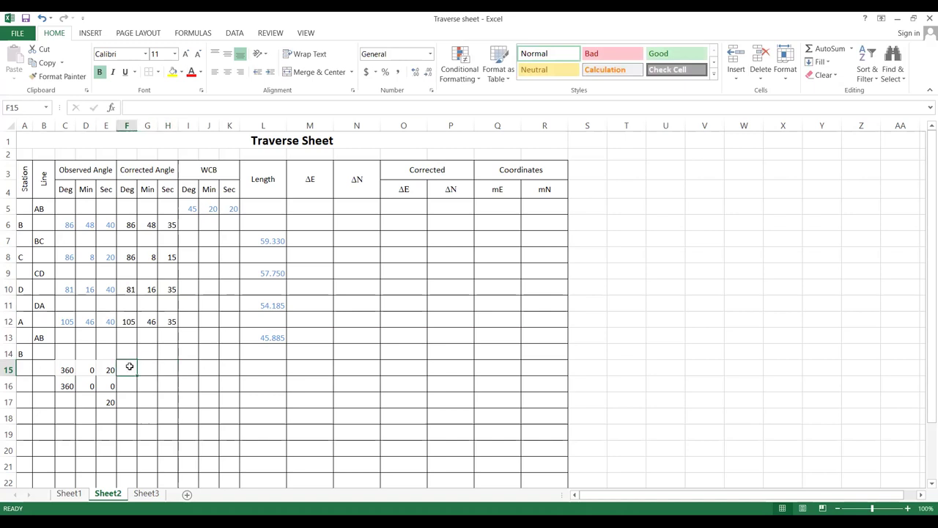
pyautogui.write('360')
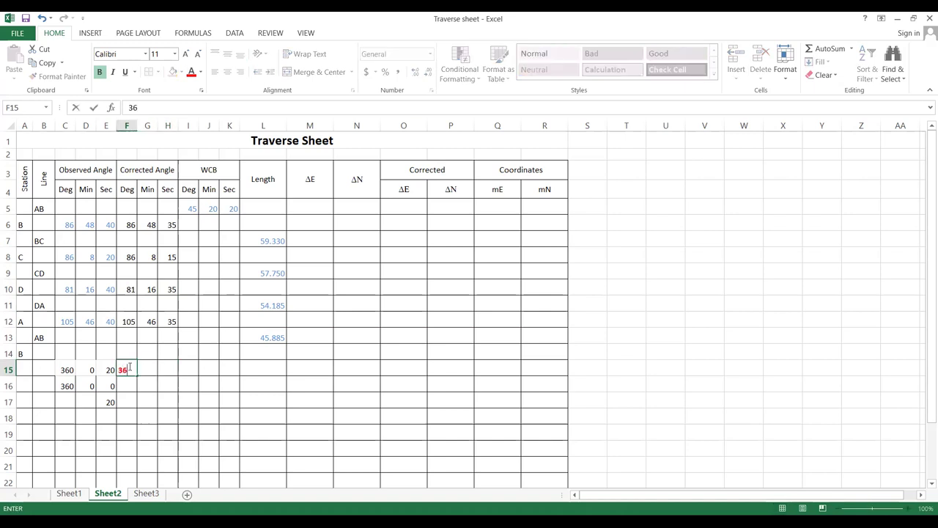
pyautogui.press('Tab')
pyautogui.write('0')
pyautogui.press('Tab')
pyautogui.write('0')
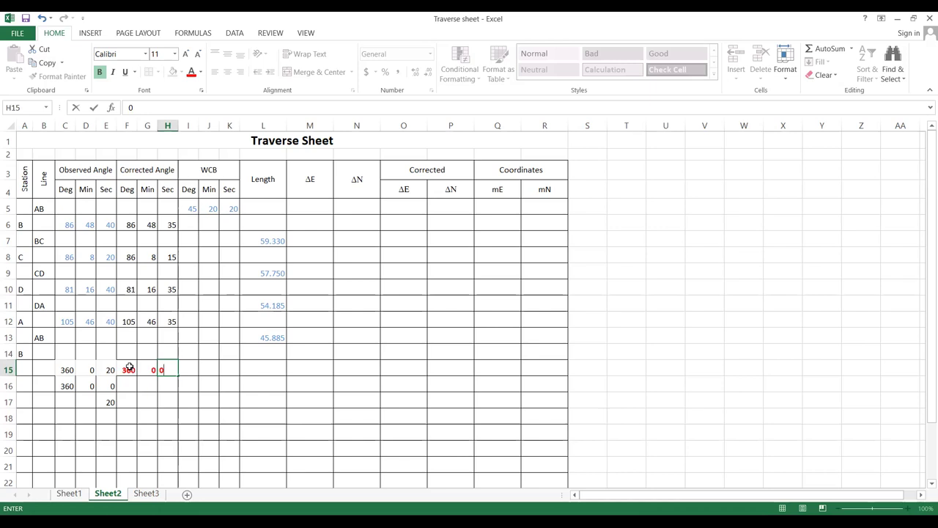
pyautogui.press('Tab')
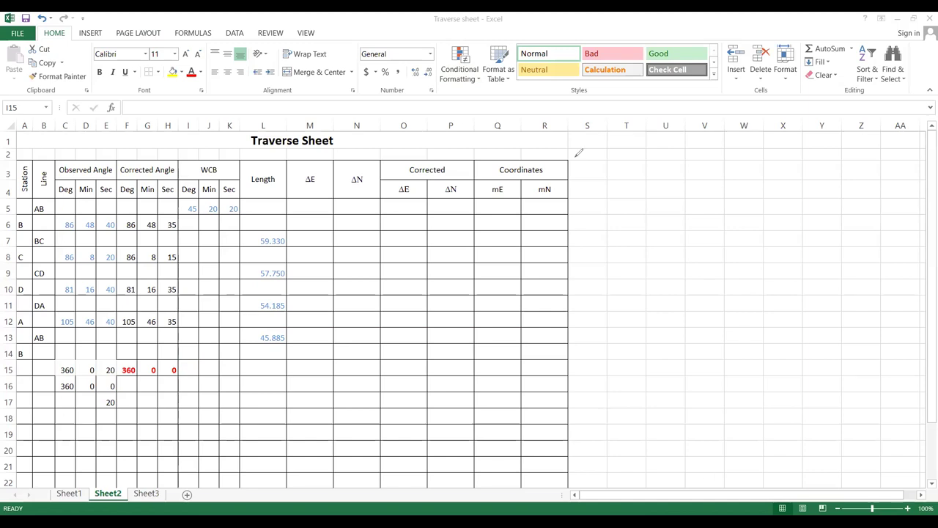
# Switch to a blank white drawing screen and sketch two black traverse lines meeting in a V, each with a forward direction arrowhead
pyautogui.press('w')
pyautogui.press('e')
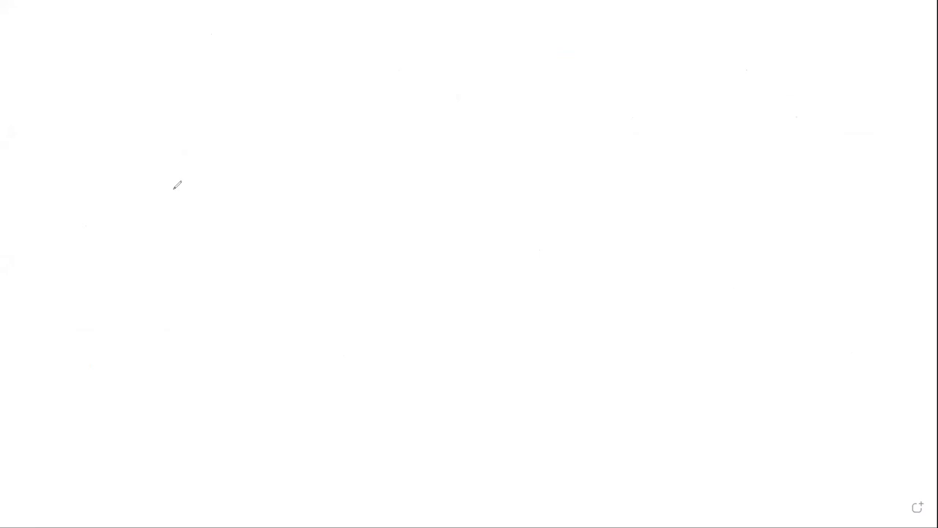
pyautogui.moveTo(123, 164)
pyautogui.mouseDown()
pyautogui.moveTo(282, 265)
pyautogui.moveTo(329, 307)
pyautogui.moveTo(572, 176)
pyautogui.mouseUp()
pyautogui.moveTo(178, 223); pyautogui.dragTo(222, 235)
pyautogui.moveTo(216, 200); pyautogui.dragTo(222, 234)
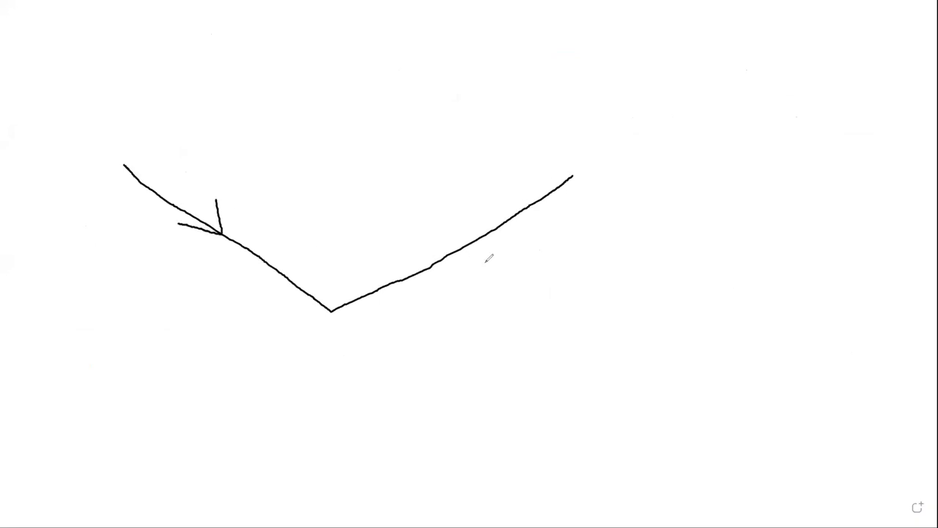
pyautogui.click(458, 238)
pyautogui.moveTo(458, 238)
pyautogui.mouseDown()
pyautogui.moveTo(498, 228)
pyautogui.moveTo(477, 260)
pyautogui.mouseUp()
# Draw a green vertical north line at the first line's start, with a curved bearing arrow to that line labelled φ1
pyautogui.moveTo(112, 74); pyautogui.dragTo(113, 151)
pyautogui.moveTo(113, 108)
pyautogui.mouseDown()
pyautogui.moveTo(142, 109)
pyautogui.moveTo(146, 173)
pyautogui.moveTo(155, 168)
pyautogui.moveTo(157, 176)
pyautogui.moveTo(149, 180)
pyautogui.mouseUp()
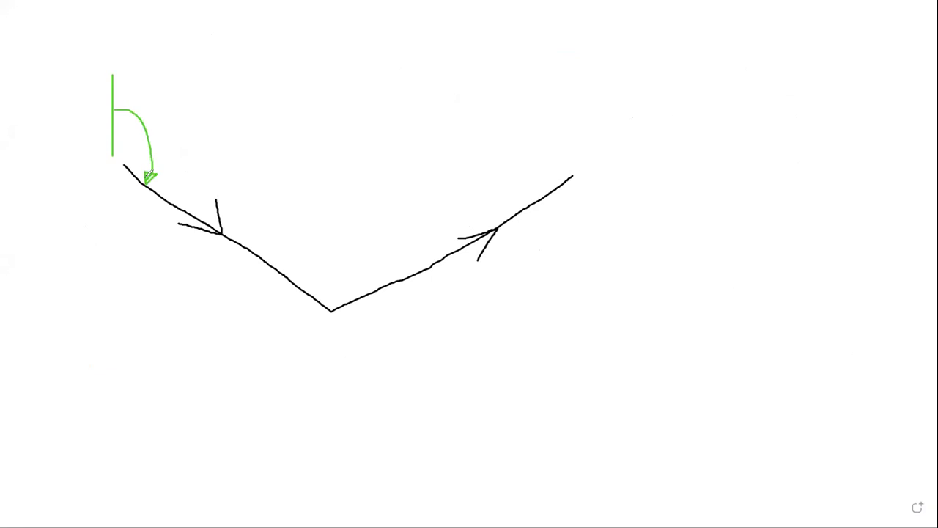
pyautogui.moveTo(183, 101)
pyautogui.mouseDown()
pyautogui.moveTo(167, 115)
pyautogui.moveTo(190, 104)
pyautogui.moveTo(185, 88)
pyautogui.mouseUp()
pyautogui.moveTo(174, 120)
pyautogui.mouseDown()
pyautogui.moveTo(171, 134)
pyautogui.moveTo(184, 143)
pyautogui.mouseUp()
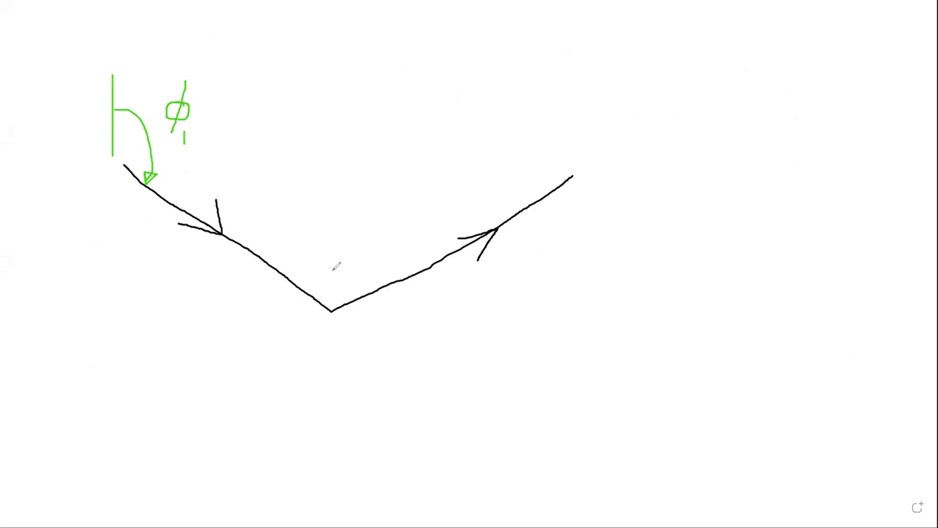
# Mark the green angle θ1 between the two lines at their vertex and add a red north line there with a bearing arrow labelled φ2
pyautogui.moveTo(331, 273)
pyautogui.mouseDown()
pyautogui.moveTo(323, 293)
pyautogui.moveTo(343, 284)
pyautogui.moveTo(333, 273)
pyautogui.moveTo(346, 310)
pyautogui.mouseUp()
pyautogui.moveTo(292, 280)
pyautogui.mouseDown()
pyautogui.moveTo(305, 262)
pyautogui.moveTo(360, 255)
pyautogui.moveTo(378, 290)
pyautogui.mouseUp()
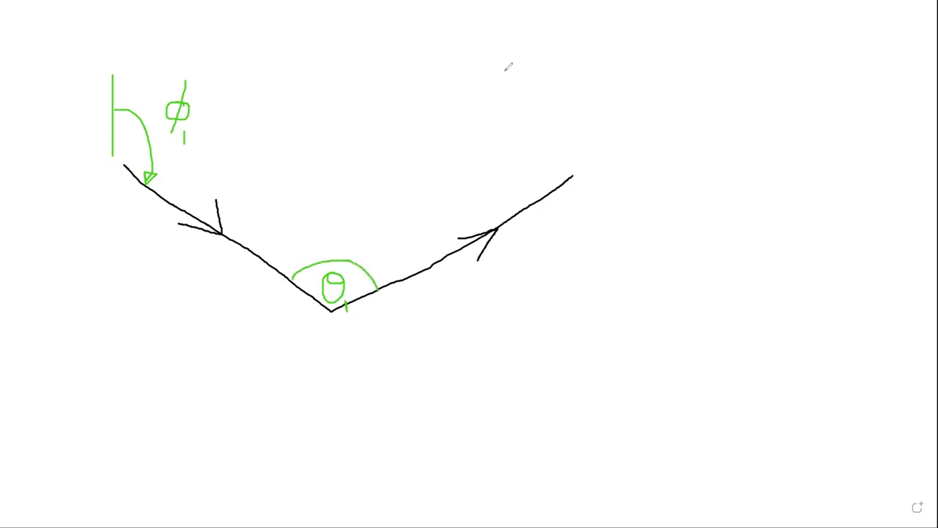
pyautogui.moveTo(327, 124); pyautogui.dragTo(331, 313)
pyautogui.moveTo(329, 202)
pyautogui.mouseDown()
pyautogui.moveTo(356, 200)
pyautogui.moveTo(410, 245)
pyautogui.moveTo(416, 273)
pyautogui.moveTo(407, 265)
pyautogui.mouseUp()
pyautogui.moveTo(402, 156)
pyautogui.mouseDown()
pyautogui.moveTo(389, 167)
pyautogui.moveTo(400, 180)
pyautogui.moveTo(404, 158)
pyautogui.moveTo(393, 196)
pyautogui.moveTo(415, 192)
pyautogui.moveTo(411, 202)
pyautogui.moveTo(421, 203)
pyautogui.mouseUp()
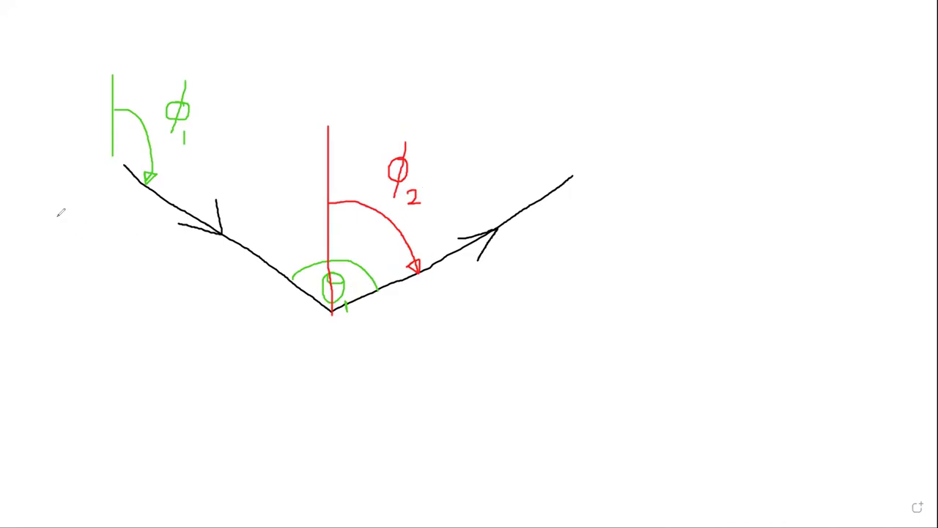
pyautogui.moveTo(92, 192)
pyautogui.mouseDown()
pyautogui.moveTo(87, 220)
pyautogui.moveTo(85, 202)
pyautogui.moveTo(80, 211)
pyautogui.moveTo(99, 213)
pyautogui.mouseUp()
pyautogui.moveTo(320, 337)
pyautogui.mouseDown()
pyautogui.moveTo(318, 350)
pyautogui.moveTo(337, 334)
pyautogui.moveTo(315, 355)
pyautogui.mouseUp()
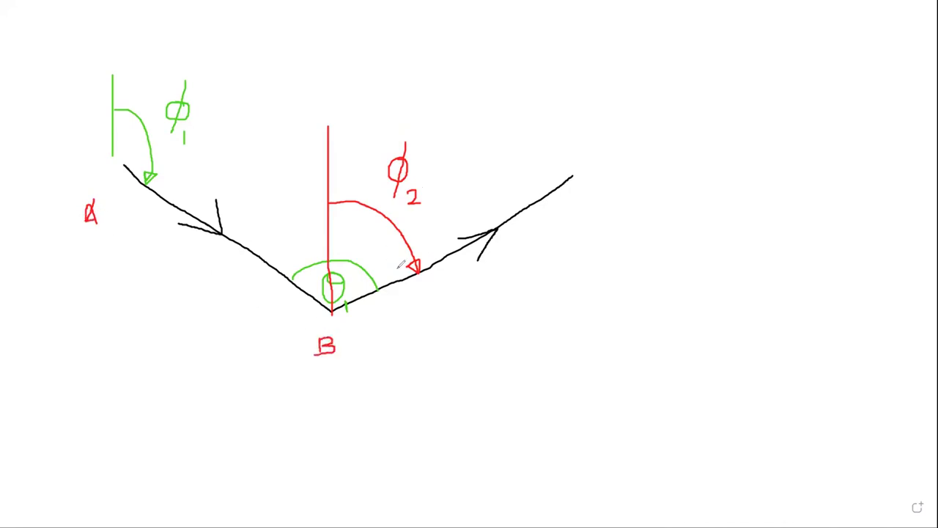
pyautogui.moveTo(599, 172)
pyautogui.mouseDown()
pyautogui.moveTo(594, 183)
pyautogui.moveTo(613, 186)
pyautogui.mouseUp()
pyautogui.moveTo(591, 166); pyautogui.dragTo(601, 176)
pyautogui.moveTo(311, 337); pyautogui.dragTo(334, 339)
pyautogui.moveTo(125, 226); pyautogui.dragTo(88, 203)
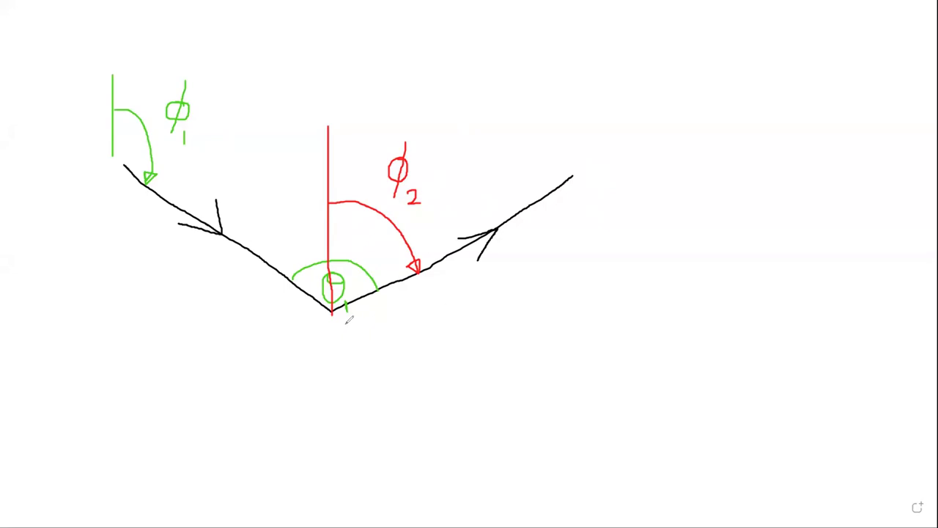
# Extend both traverse lines past the vertex as cyan dashed lines and draw a yellow bearing arrow labelled φ1 to the first line's extension
pyautogui.moveTo(333, 308); pyautogui.dragTo(471, 407)
pyautogui.moveTo(326, 309); pyautogui.dragTo(198, 399)
pyautogui.moveTo(328, 243)
pyautogui.mouseDown()
pyautogui.moveTo(370, 257)
pyautogui.moveTo(392, 310)
pyautogui.moveTo(380, 343)
pyautogui.moveTo(374, 327)
pyautogui.mouseUp()
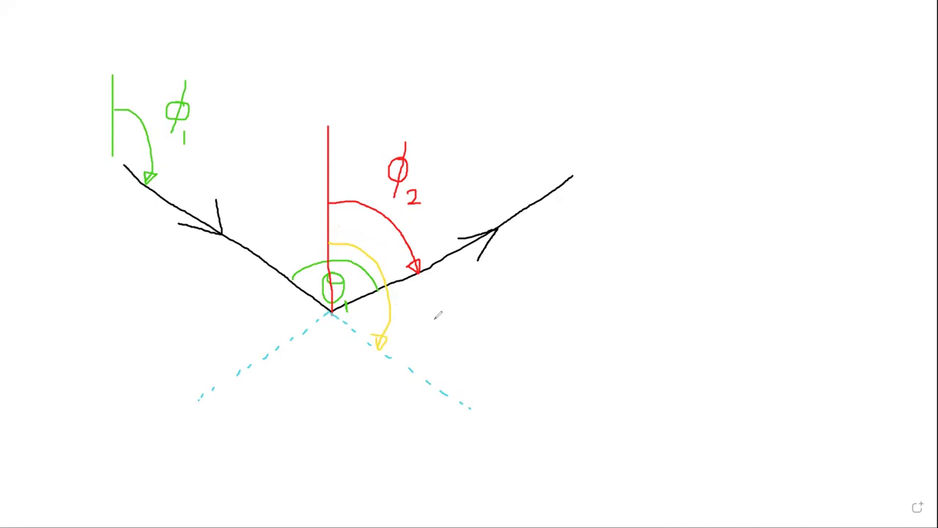
pyautogui.moveTo(415, 300)
pyautogui.mouseDown()
pyautogui.moveTo(409, 337)
pyautogui.moveTo(420, 344)
pyautogui.mouseUp()
# Mark the yellow angle θ1 between the dashed extensions, and add an arrowhead and the label (φ1+θ1) at the second line's extension
pyautogui.moveTo(320, 321)
pyautogui.mouseDown()
pyautogui.moveTo(319, 339)
pyautogui.moveTo(327, 327)
pyautogui.moveTo(341, 357)
pyautogui.mouseUp()
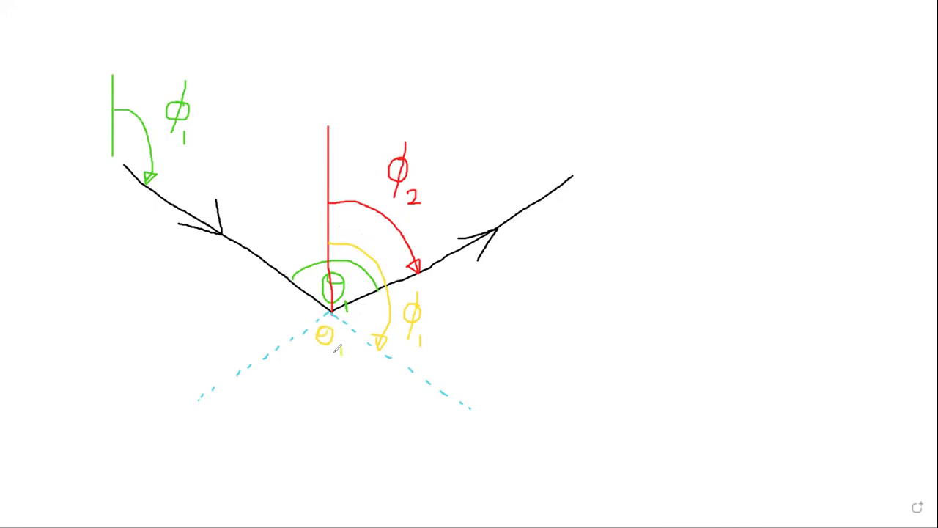
pyautogui.moveTo(283, 353)
pyautogui.mouseDown()
pyautogui.moveTo(350, 361)
pyautogui.moveTo(365, 351)
pyautogui.mouseUp()
pyautogui.moveTo(248, 351)
pyautogui.mouseDown()
pyautogui.moveTo(229, 380)
pyautogui.moveTo(266, 368)
pyautogui.moveTo(256, 345)
pyautogui.moveTo(225, 378)
pyautogui.moveTo(261, 371)
pyautogui.moveTo(254, 352)
pyautogui.moveTo(248, 371)
pyautogui.mouseUp()
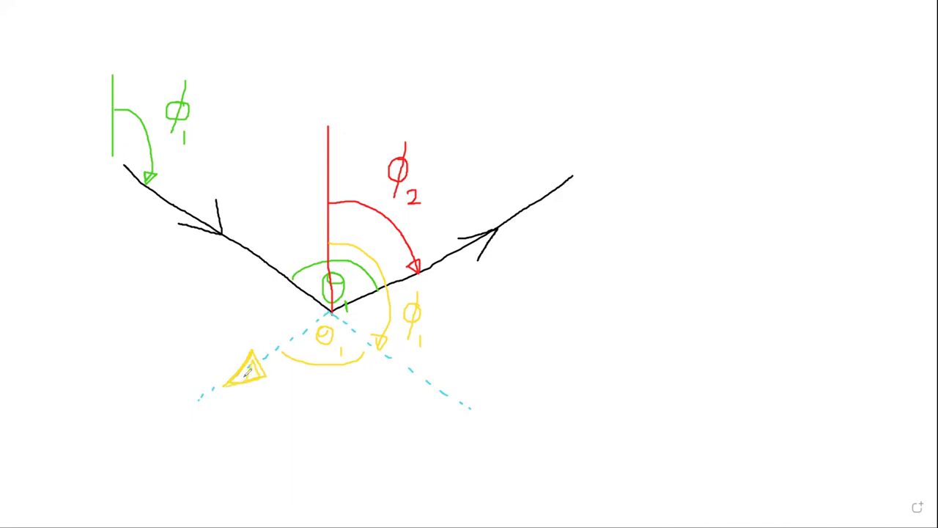
pyautogui.moveTo(228, 404)
pyautogui.mouseDown()
pyautogui.moveTo(237, 414)
pyautogui.moveTo(224, 445)
pyautogui.moveTo(275, 419)
pyautogui.moveTo(254, 425)
pyautogui.mouseUp()
pyautogui.moveTo(296, 404)
pyautogui.mouseDown()
pyautogui.moveTo(292, 426)
pyautogui.moveTo(290, 409)
pyautogui.moveTo(305, 437)
pyautogui.mouseUp()
pyautogui.moveTo(311, 396)
pyautogui.mouseDown()
pyautogui.moveTo(330, 425)
pyautogui.moveTo(323, 457)
pyautogui.mouseUp()
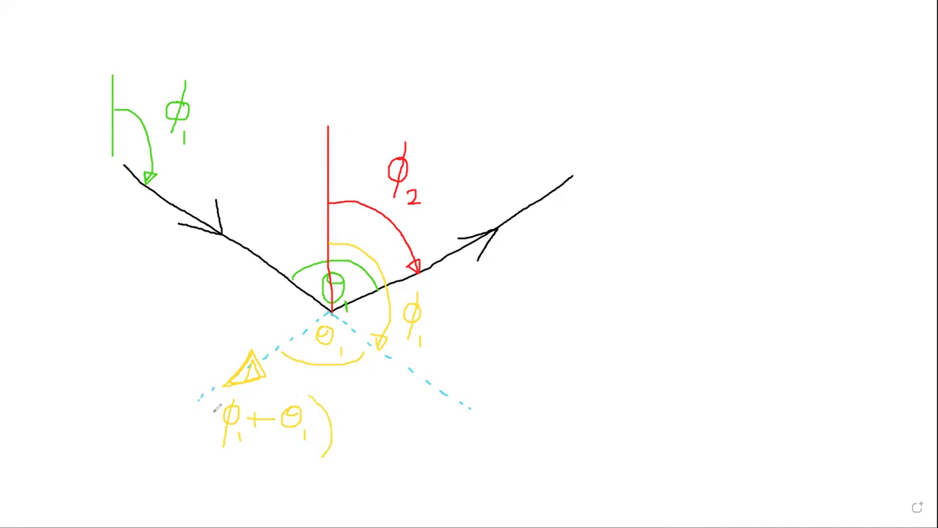
pyautogui.moveTo(214, 400); pyautogui.dragTo(209, 459)
# Write the bearing formula φ2 = φ1 + θ1 ± 180° in black beside the sketch and frame it with a box
pyautogui.moveTo(574, 258)
pyautogui.mouseDown()
pyautogui.moveTo(561, 258)
pyautogui.moveTo(568, 268)
pyautogui.moveTo(572, 253)
pyautogui.moveTo(562, 290)
pyautogui.moveTo(570, 303)
pyautogui.moveTo(611, 275)
pyautogui.moveTo(611, 286)
pyautogui.mouseUp()
pyautogui.moveTo(661, 256)
pyautogui.mouseDown()
pyautogui.moveTo(675, 270)
pyautogui.moveTo(666, 258)
pyautogui.moveTo(658, 305)
pyautogui.moveTo(675, 310)
pyautogui.mouseUp()
pyautogui.moveTo(692, 274)
pyautogui.mouseDown()
pyautogui.moveTo(710, 273)
pyautogui.moveTo(704, 282)
pyautogui.mouseUp()
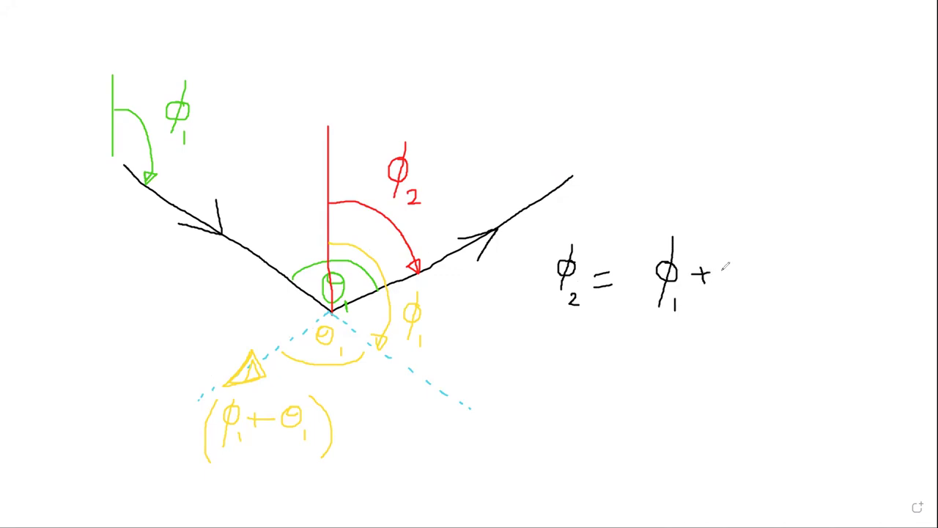
pyautogui.moveTo(738, 256)
pyautogui.mouseDown()
pyautogui.moveTo(732, 283)
pyautogui.moveTo(746, 261)
pyautogui.mouseUp()
pyautogui.moveTo(753, 294); pyautogui.dragTo(752, 309)
pyautogui.moveTo(774, 264)
pyautogui.mouseDown()
pyautogui.moveTo(792, 261)
pyautogui.moveTo(781, 277)
pyautogui.moveTo(809, 286)
pyautogui.moveTo(833, 278)
pyautogui.moveTo(840, 253)
pyautogui.moveTo(828, 280)
pyautogui.moveTo(858, 272)
pyautogui.moveTo(868, 241)
pyautogui.mouseUp()
pyautogui.moveTo(545, 215)
pyautogui.mouseDown()
pyautogui.moveTo(871, 210)
pyautogui.moveTo(898, 240)
pyautogui.moveTo(896, 317)
pyautogui.moveTo(835, 345)
pyautogui.moveTo(583, 341)
pyautogui.moveTo(544, 290)
pyautogui.moveTo(543, 212)
pyautogui.mouseUp()
pyautogui.moveTo(543, 256); pyautogui.dragTo(562, 215)
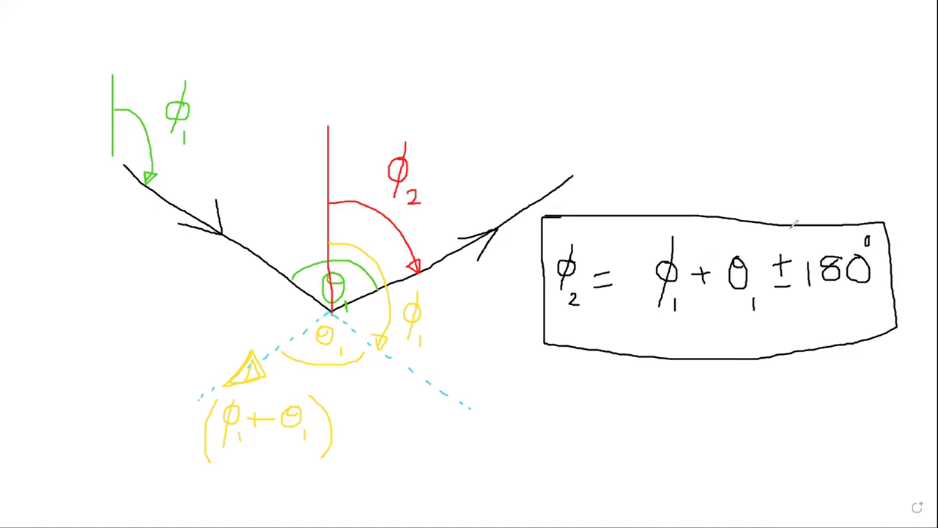
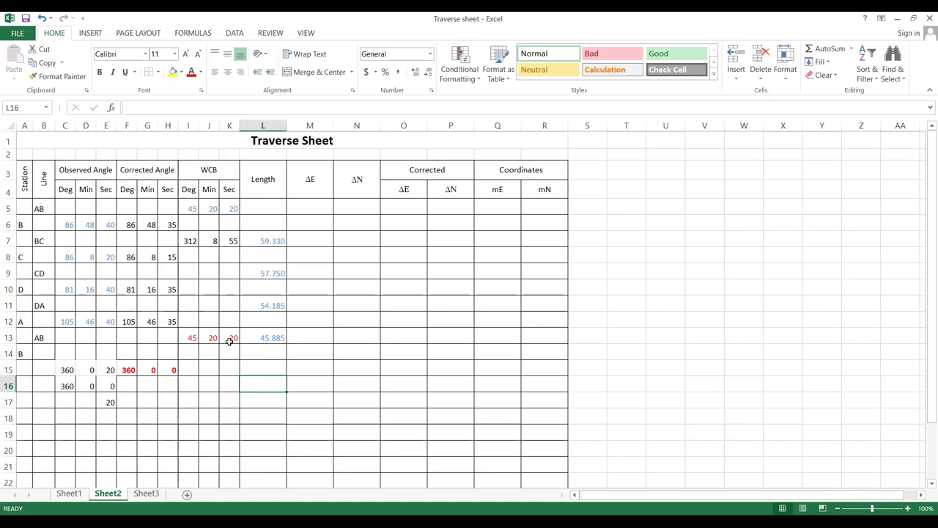
# Go through the ΔE and ΔN cells of lines BC, CD, DA and AB in the traverse sheet
pyautogui.click(307, 239)
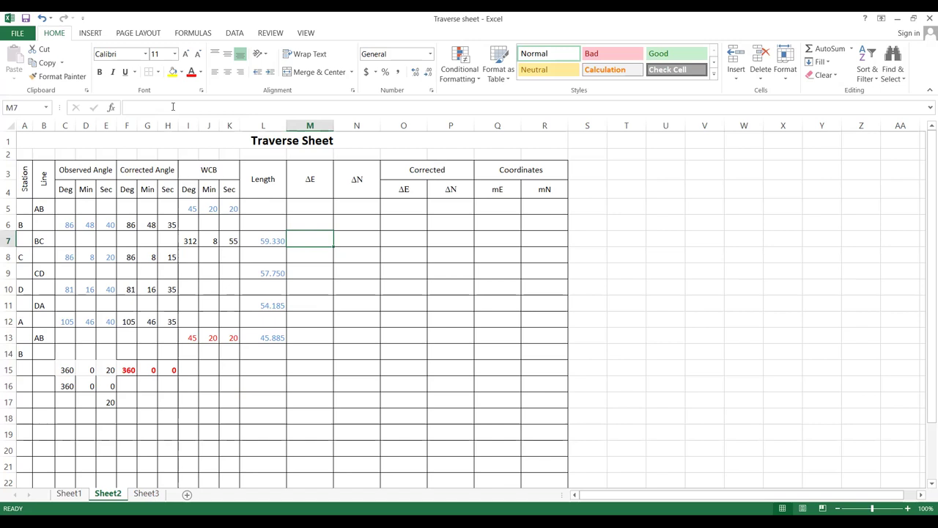
pyautogui.click(313, 302)
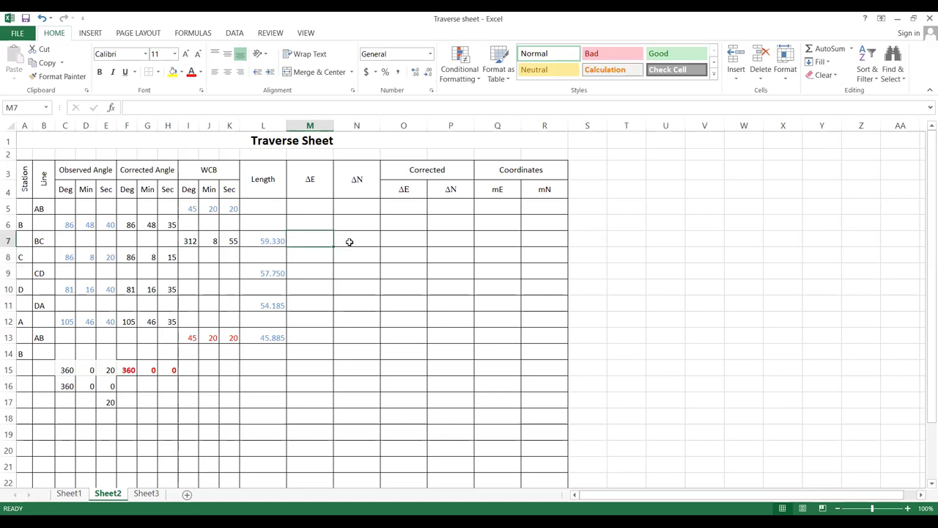
pyautogui.click(351, 240)
pyautogui.click(315, 272)
pyautogui.click(352, 270)
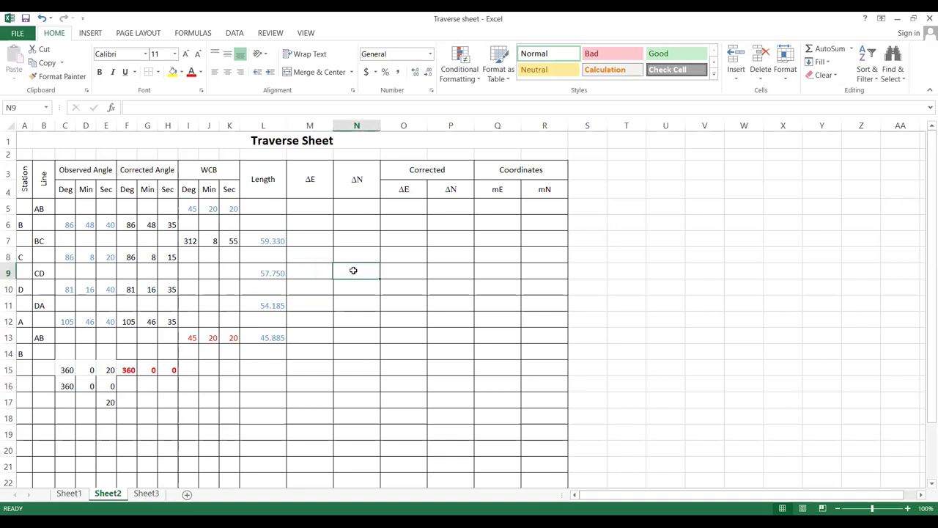
pyautogui.click(311, 308)
pyautogui.click(347, 303)
pyautogui.click(310, 334)
pyautogui.click(336, 335)
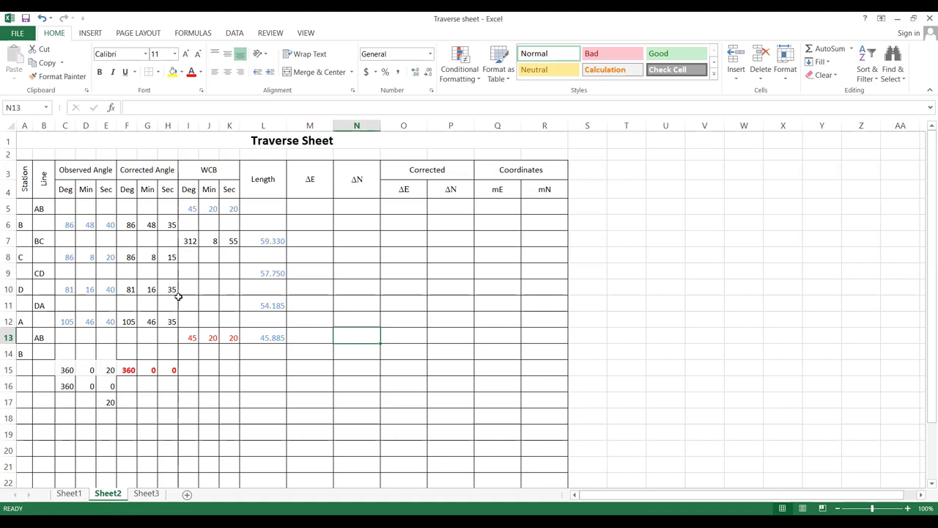
# Copy line BC's ΔE and ΔN formulas from Sheet1 into M7:N7 of Sheet2 and check the pasted ΔE formula
pyautogui.click(69, 493)
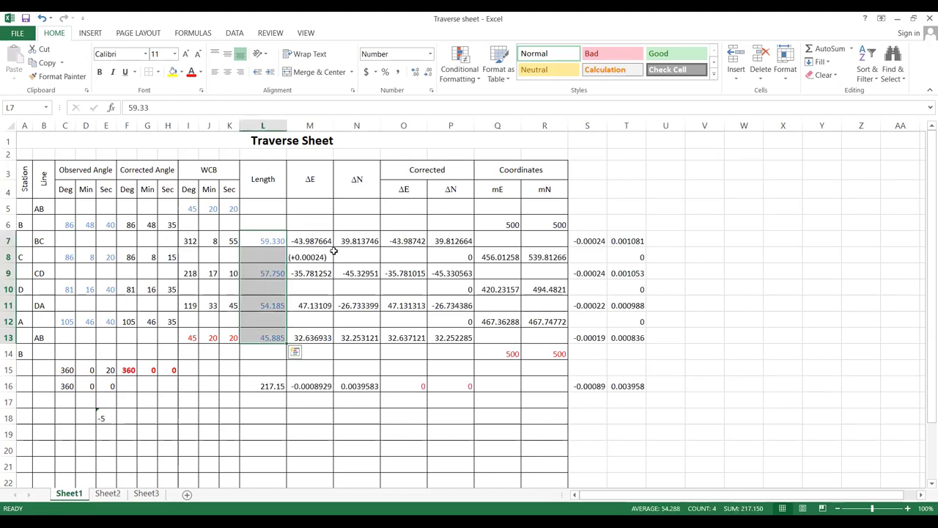
pyautogui.moveTo(319, 242); pyautogui.dragTo(352, 240)
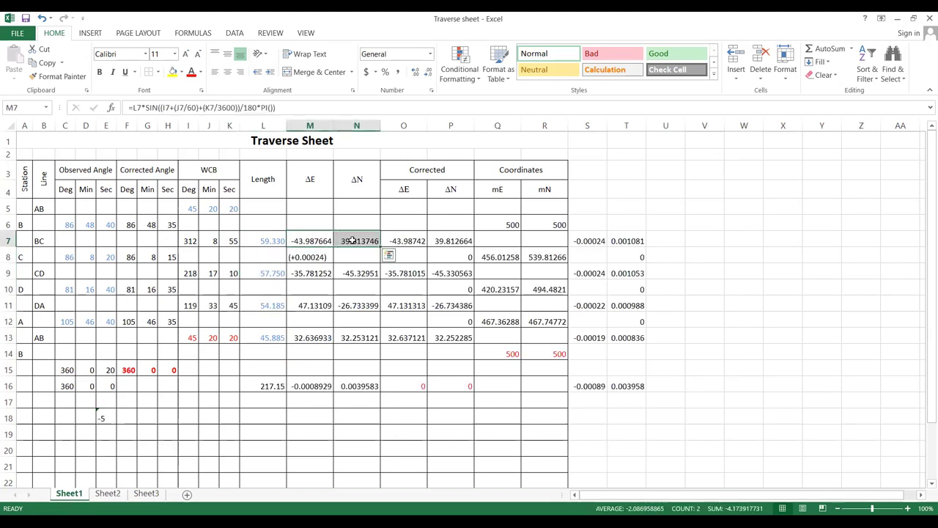
pyautogui.hotkey('ctrl', 'c')
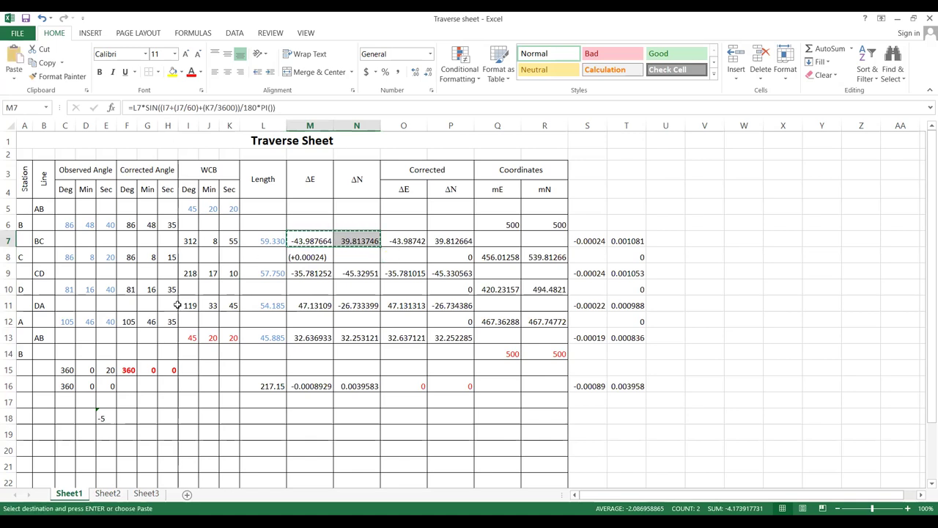
pyautogui.click(107, 493)
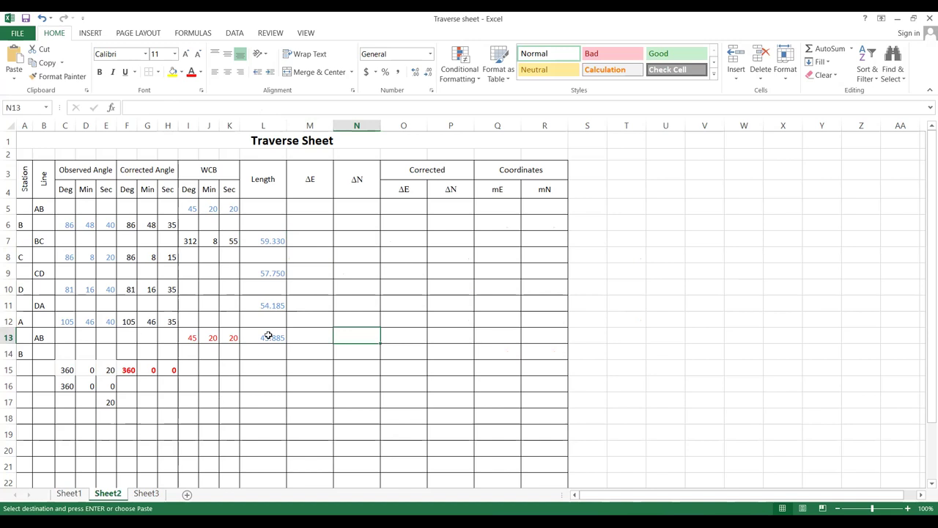
pyautogui.click(306, 239)
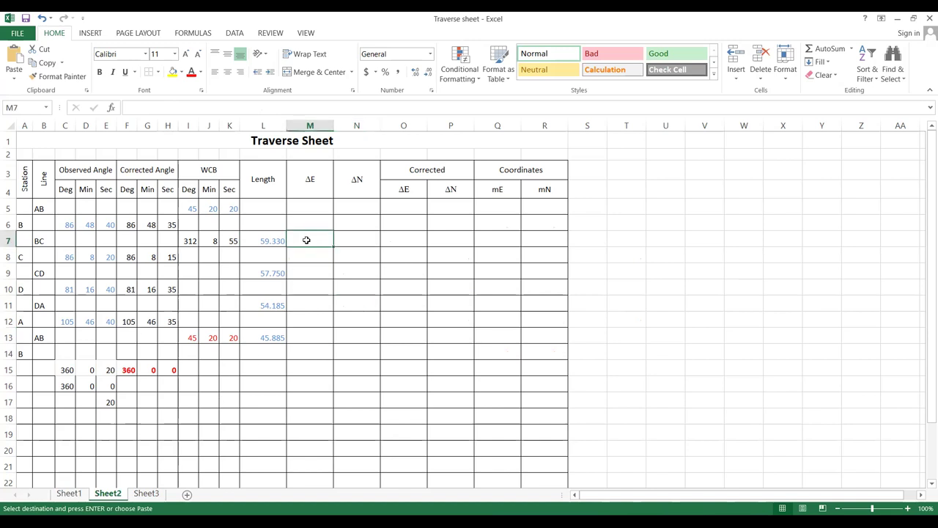
pyautogui.hotkey('ctrl', 'v')
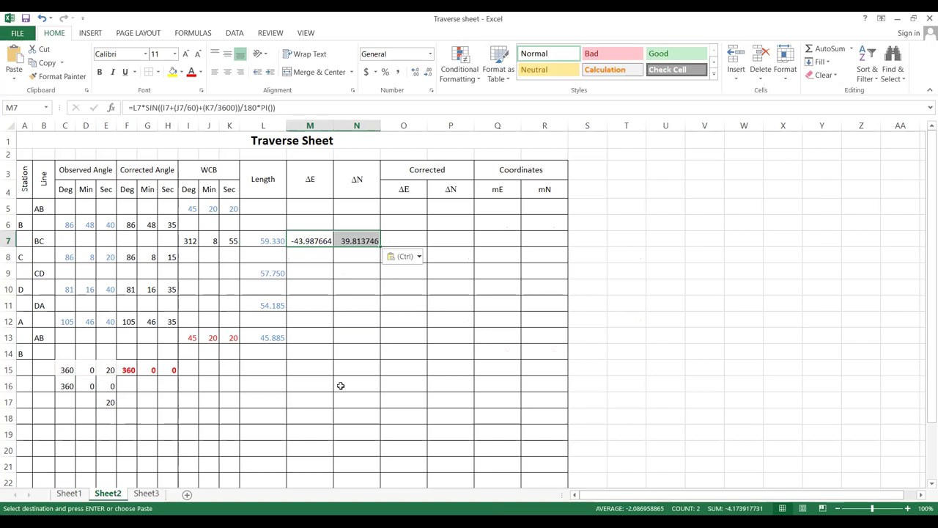
pyautogui.click(377, 355)
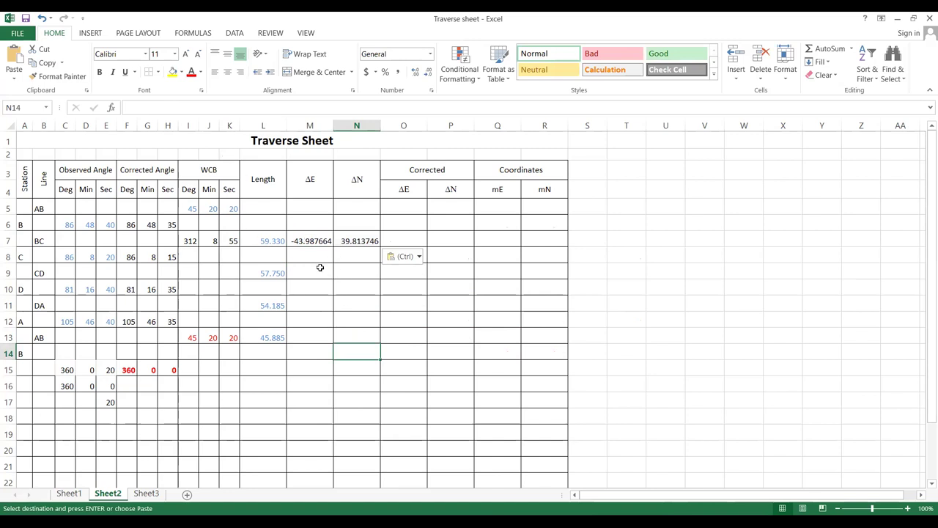
pyautogui.click(312, 242)
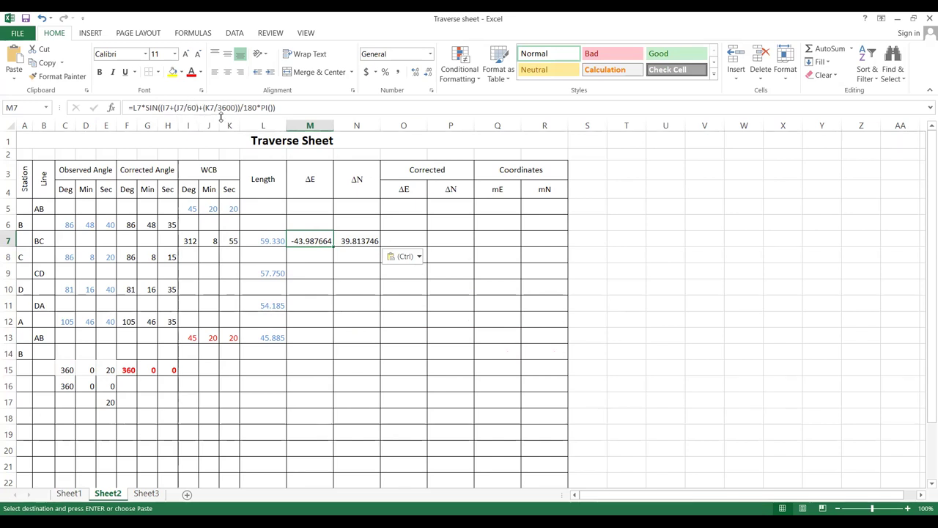
pyautogui.click(304, 269)
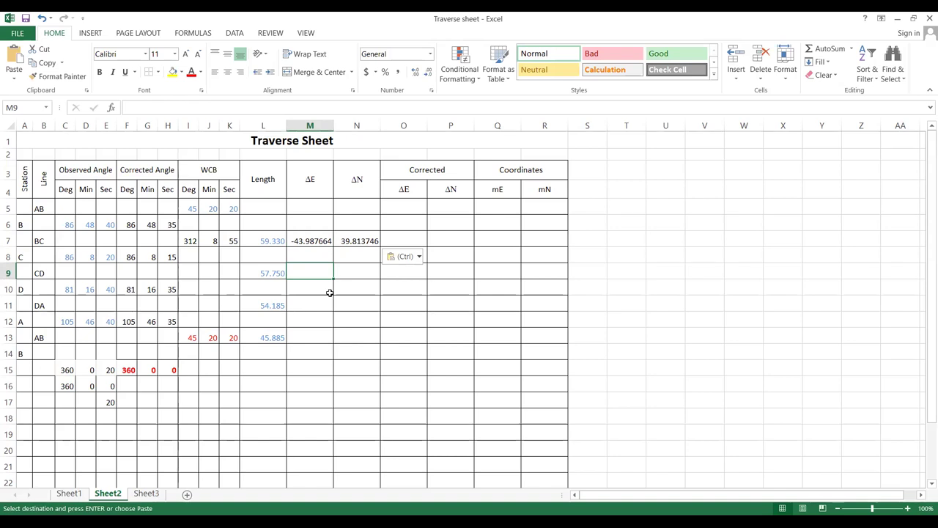
# Format line BC's ΔE and ΔN values in M7:N7 to three decimal places
pyautogui.click(315, 241)
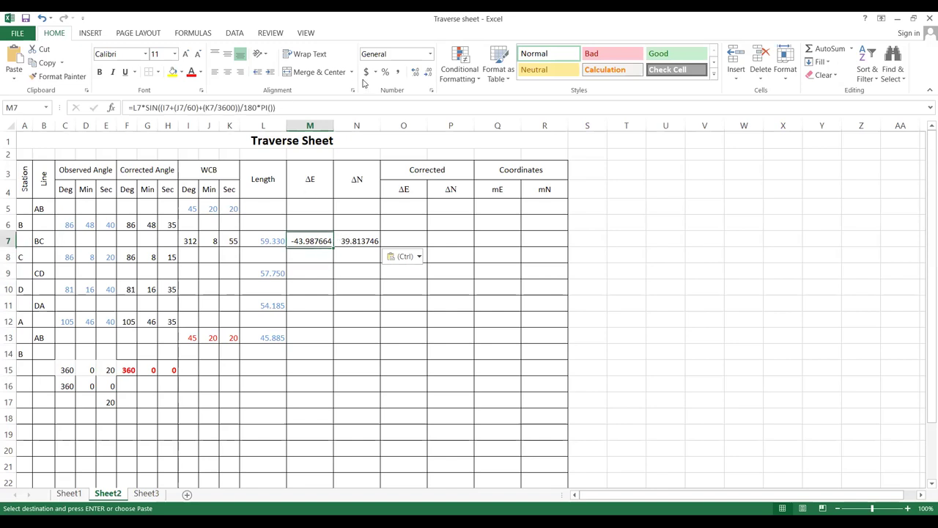
pyautogui.hotkey('shift', 'Right')
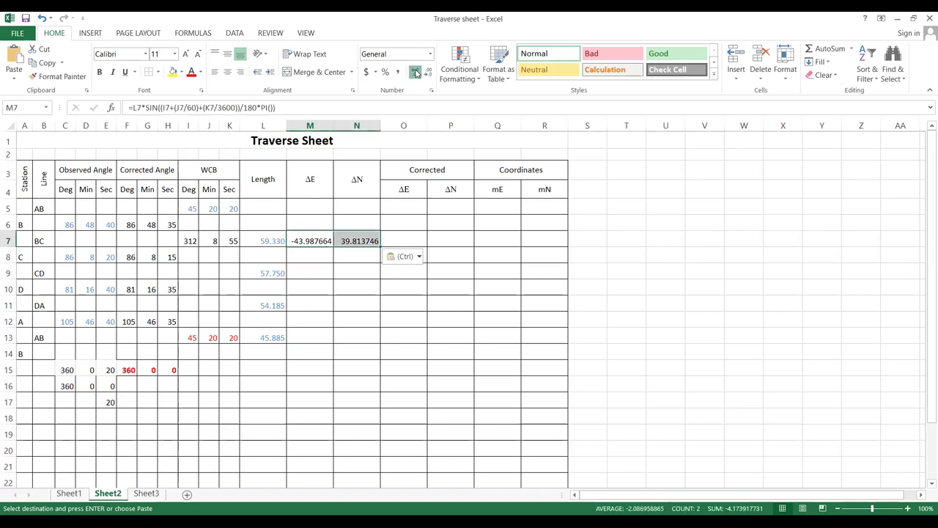
pyautogui.click(416, 72)
pyautogui.click(425, 71)
pyautogui.click(423, 71)
pyautogui.click(423, 71)
pyautogui.click(424, 71)
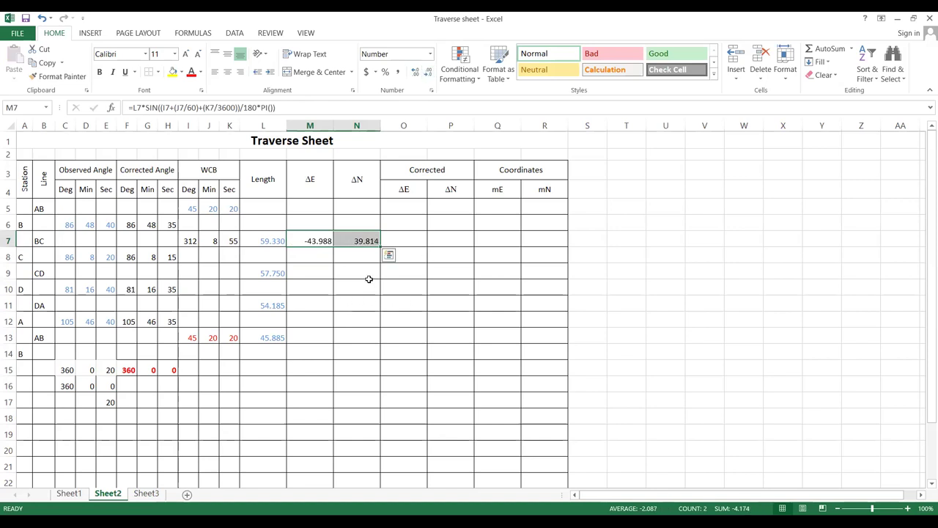
pyautogui.press('Right')
pyautogui.press('Down')
pyautogui.press('Down')
pyautogui.press('Down')
pyautogui.press('Down')
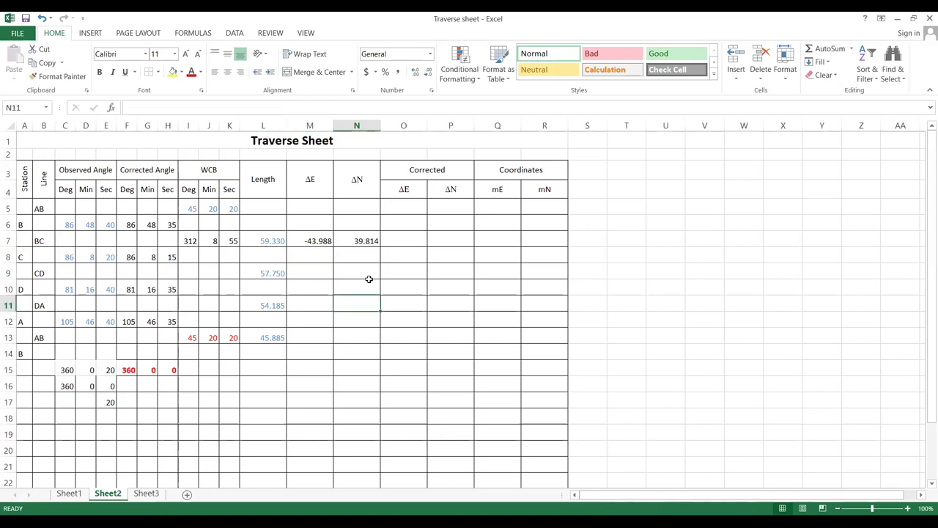